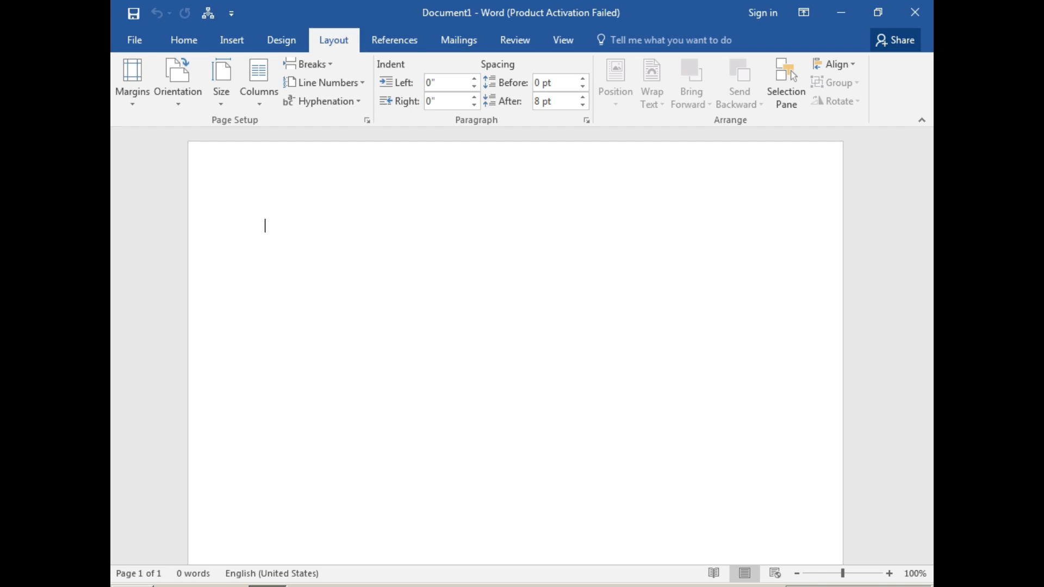
Step: Generate 12 paragraphs of sample text in the blank document with the =rand(12) function
text(=rand)
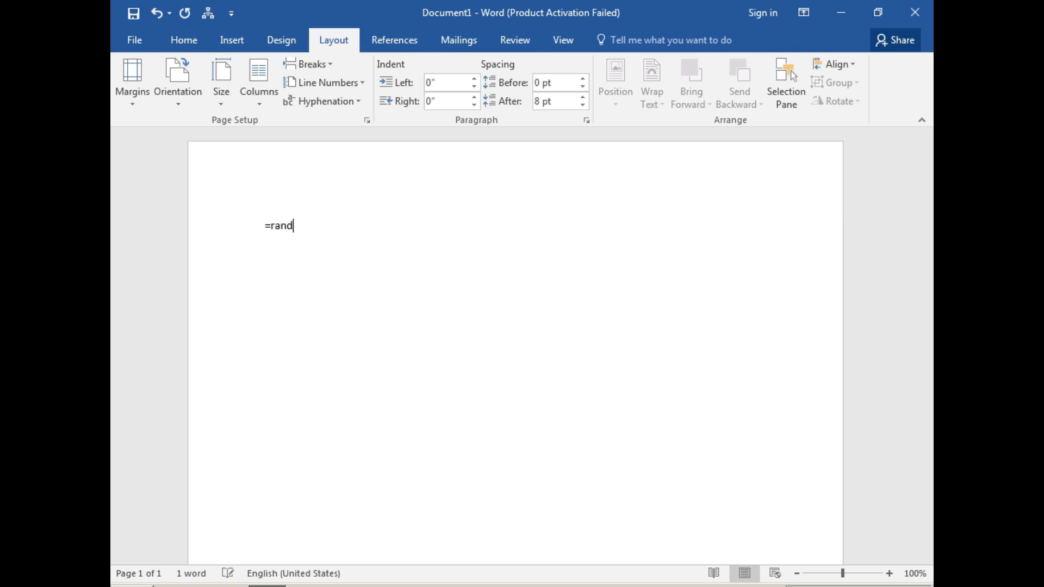
text((12))
key(Return)
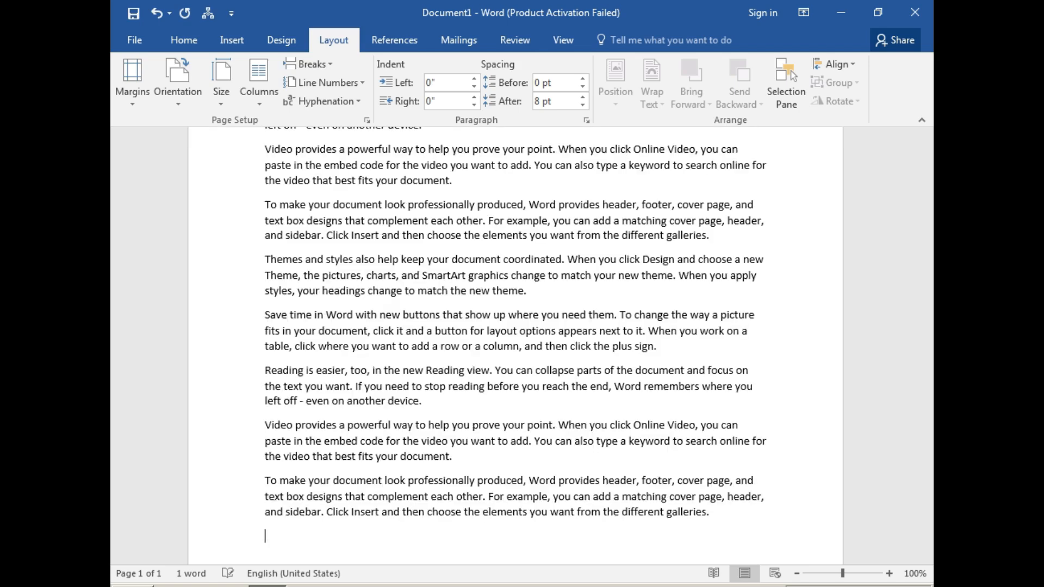
scroll(516, 346, down, 2)
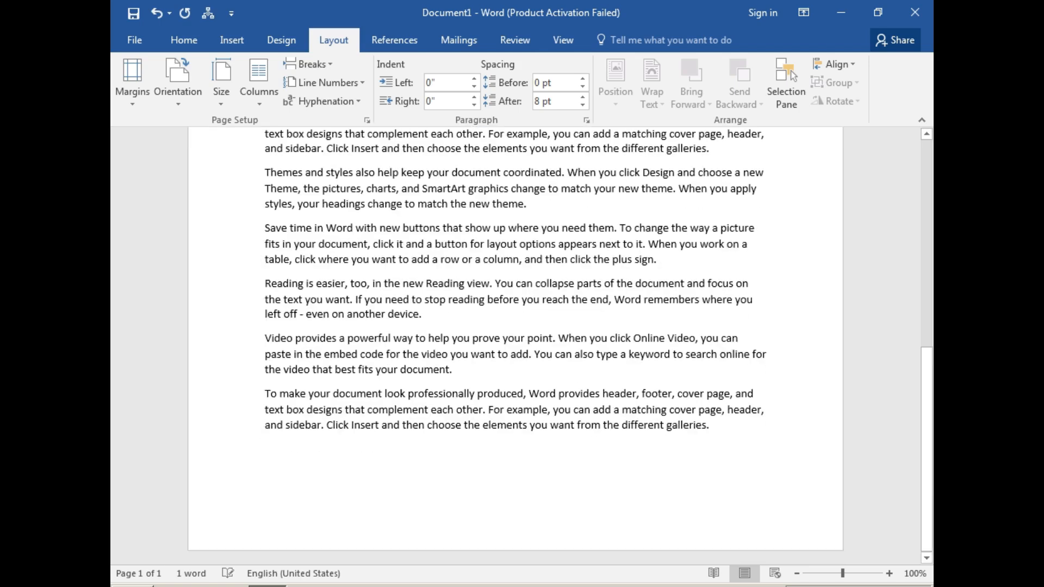
scroll(515, 345, up, 6)
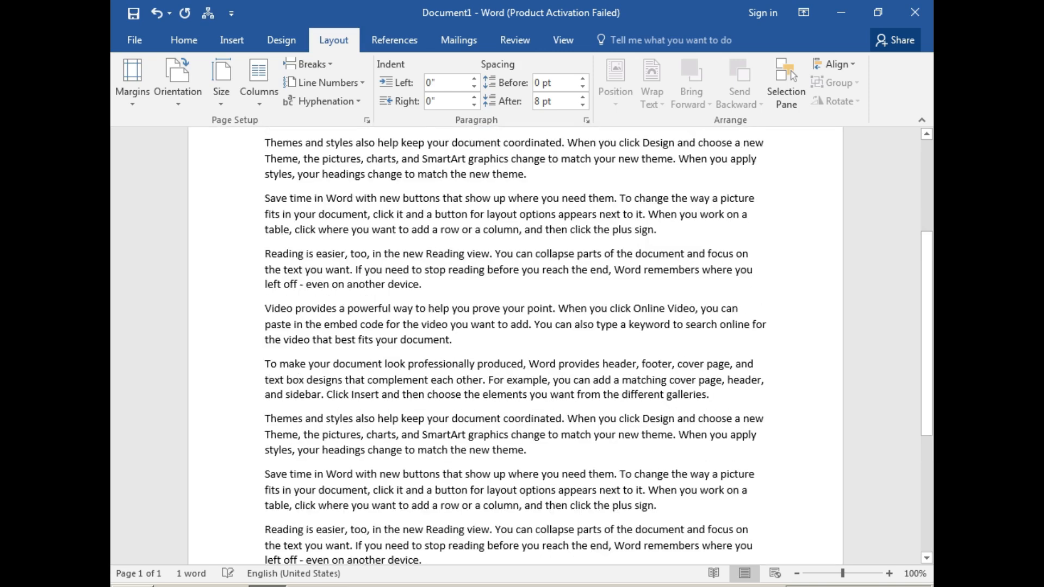
scroll(516, 346, down, 6)
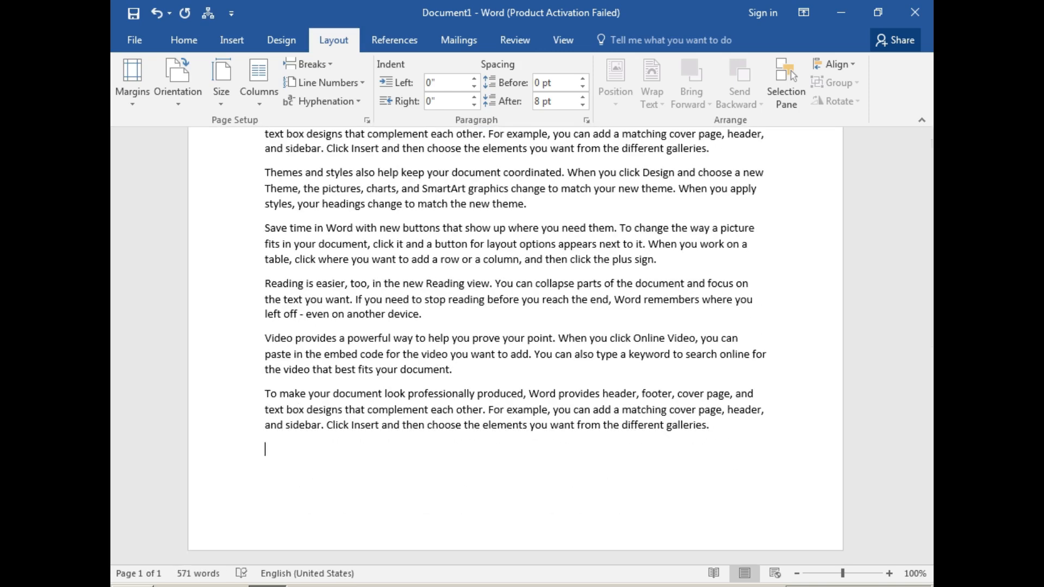
Step: Add an unbroken run of the letter "a" below the last paragraph until the text spills onto a second page
text(aaaaaaaaaaaaaaaaaaaaaaaaaaaaaaaaaaaaaaaaaaaaaaaaaaaaaaaaaaaaaa)
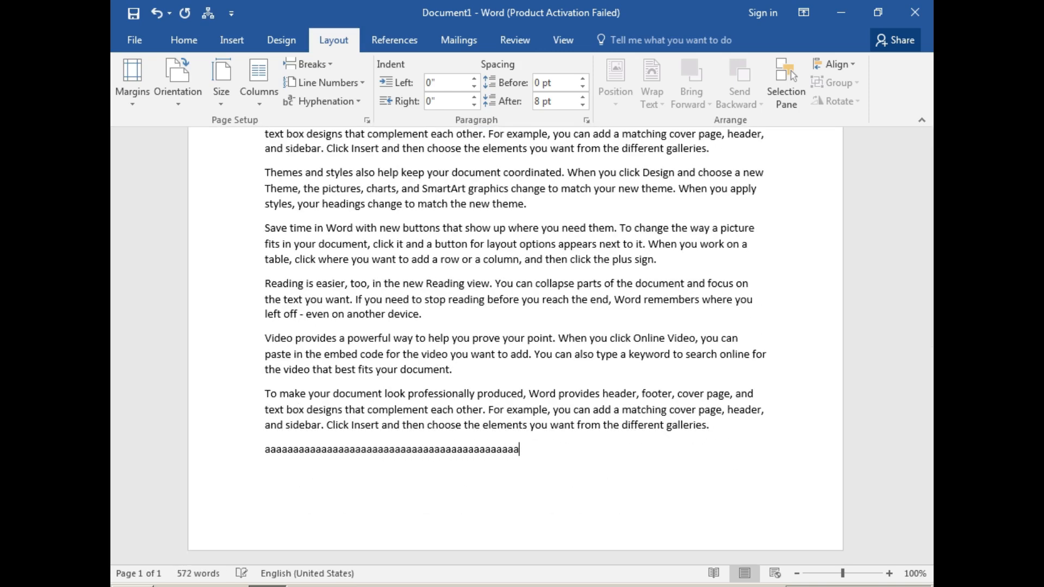
text(aaaaaaaaaaaaaaaaaaaaaaaaaaaaaaaaaaaaaaaaaaaaaaaaaaaaaaaaaaaaaaaaaaaaaaaaaaaaaaaaaaaaaaaaaaaaaaaaaaaaaaa)
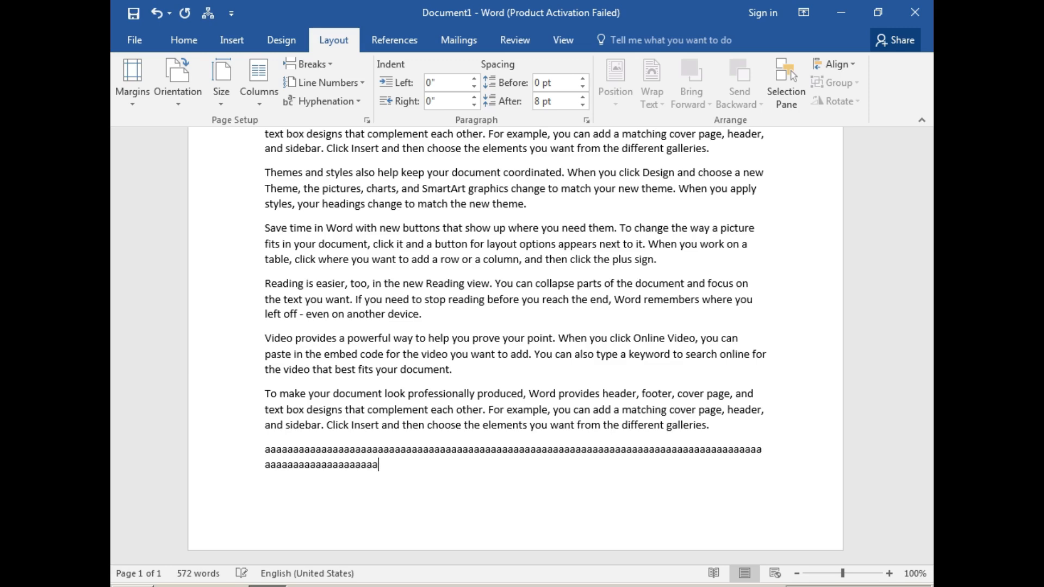
text(aaaaaaaaaaaaaaaaaaaa)
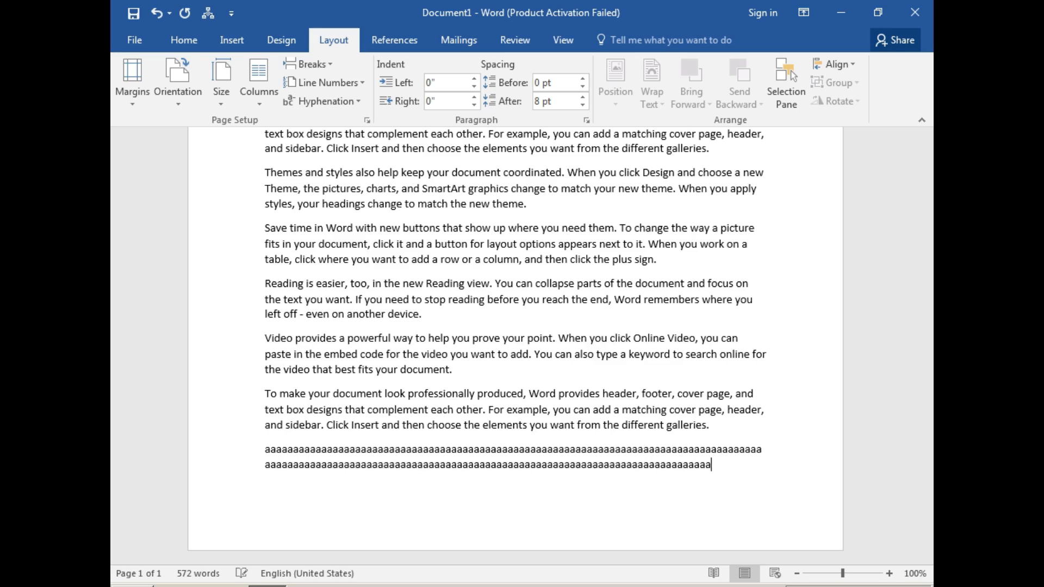
text(aaaaaaaaaaaaaaaaaaaaaaaaaaaaaaaaaaaaa)
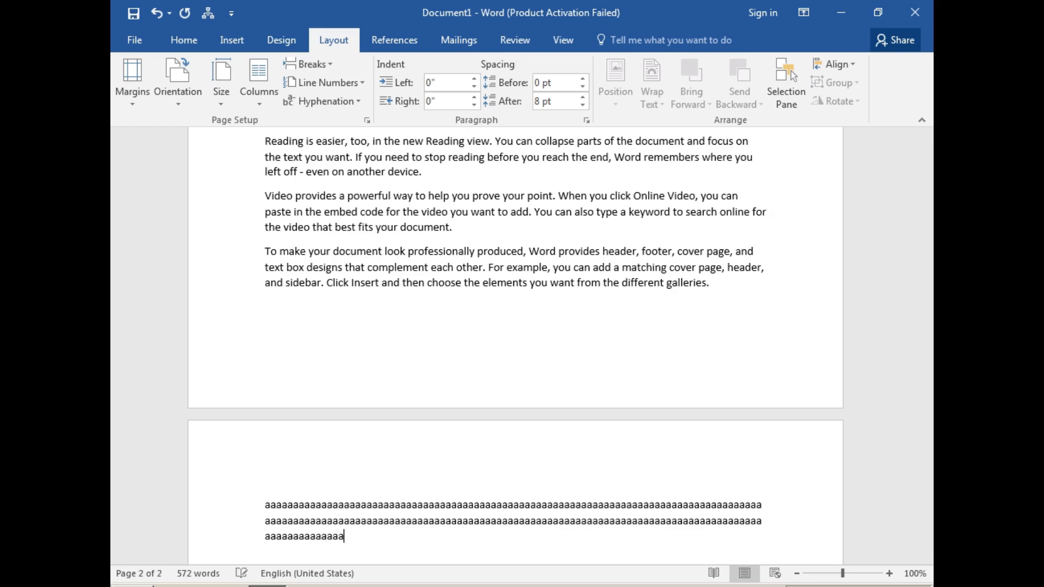
text(aaaaaaaaaaaaaaaaaaaaaaaaaaaaaa)
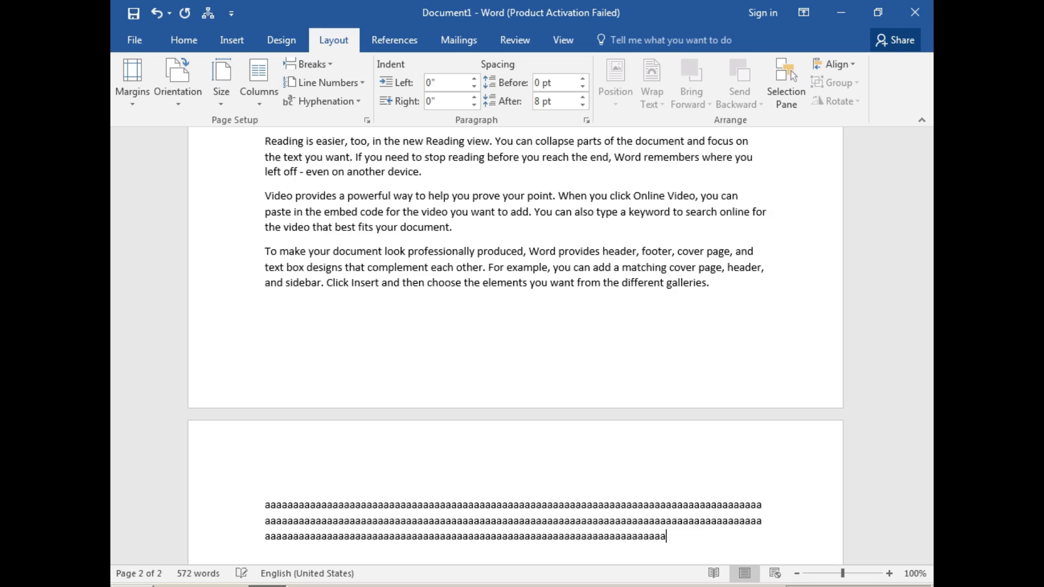
text(aaa)
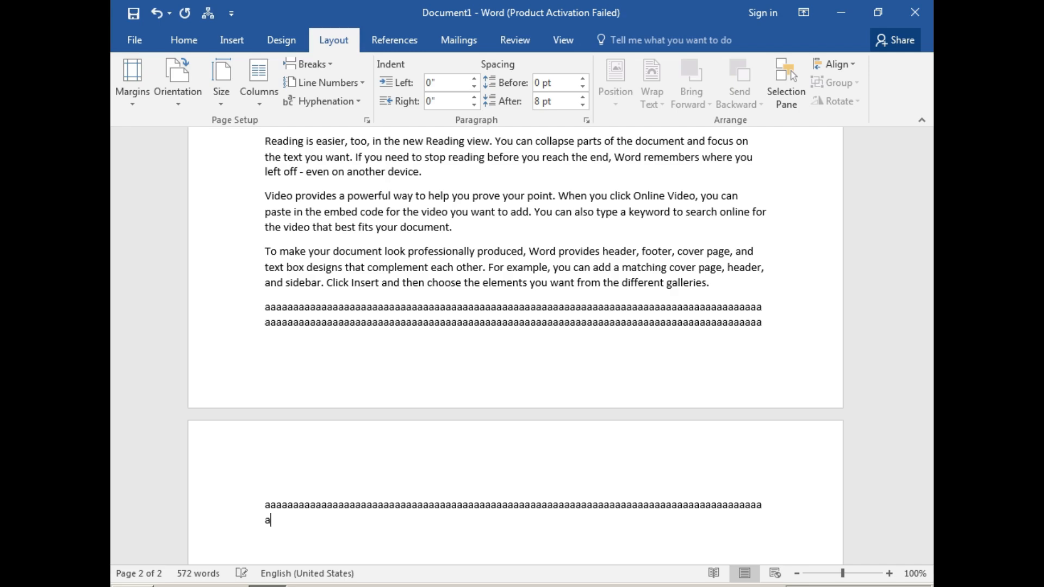
scroll(516, 327, up, 3)
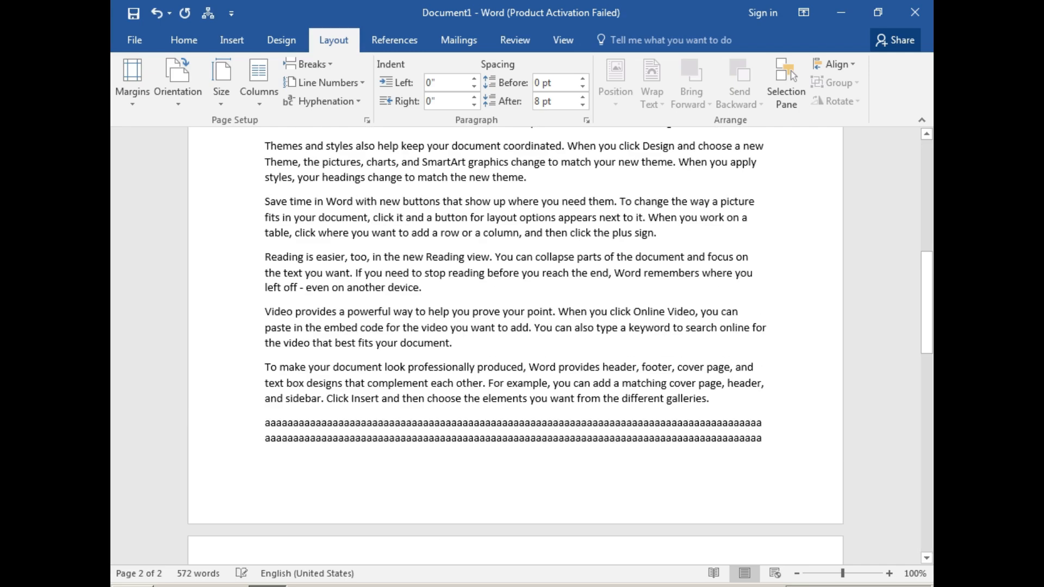
text(a)
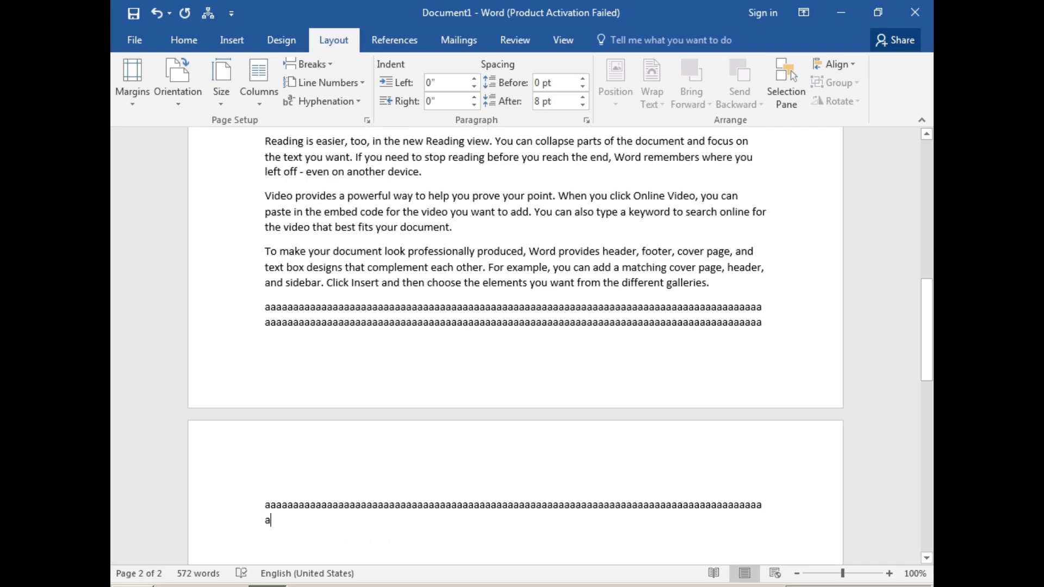
Step: Apply the Narrow margin preset, 0.5" on all sides, and view the document from its start
scroll(516, 345, up, 6)
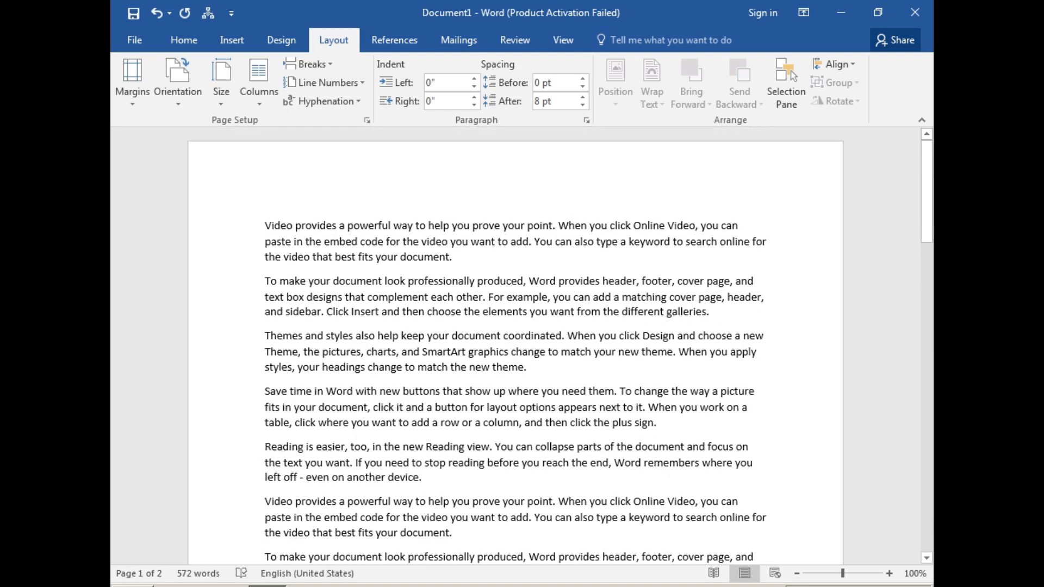
scroll(516, 346, down, 7)
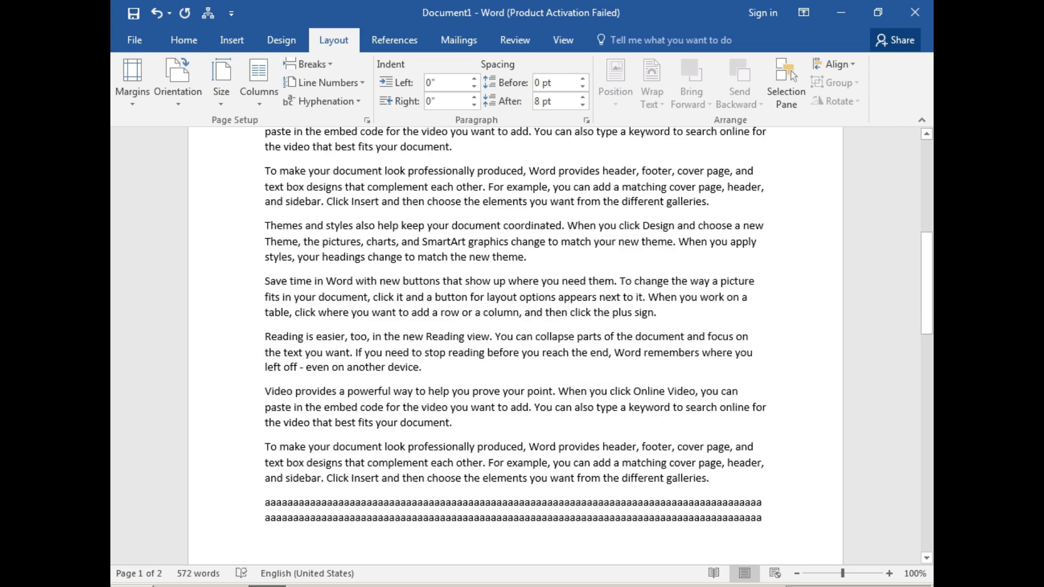
scroll(515, 345, up, 6)
scroll(516, 346, up, 1)
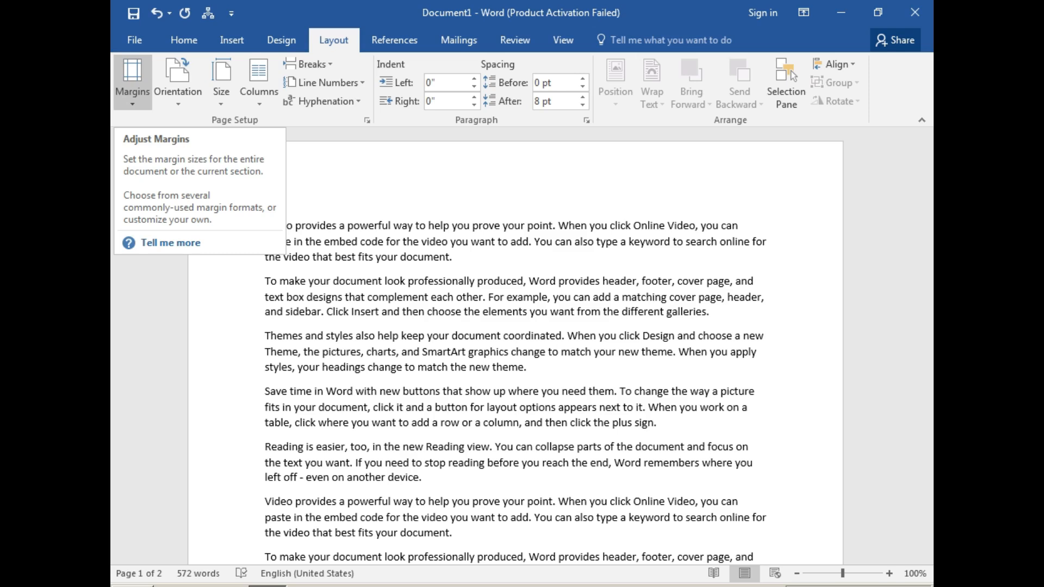
click(132, 81)
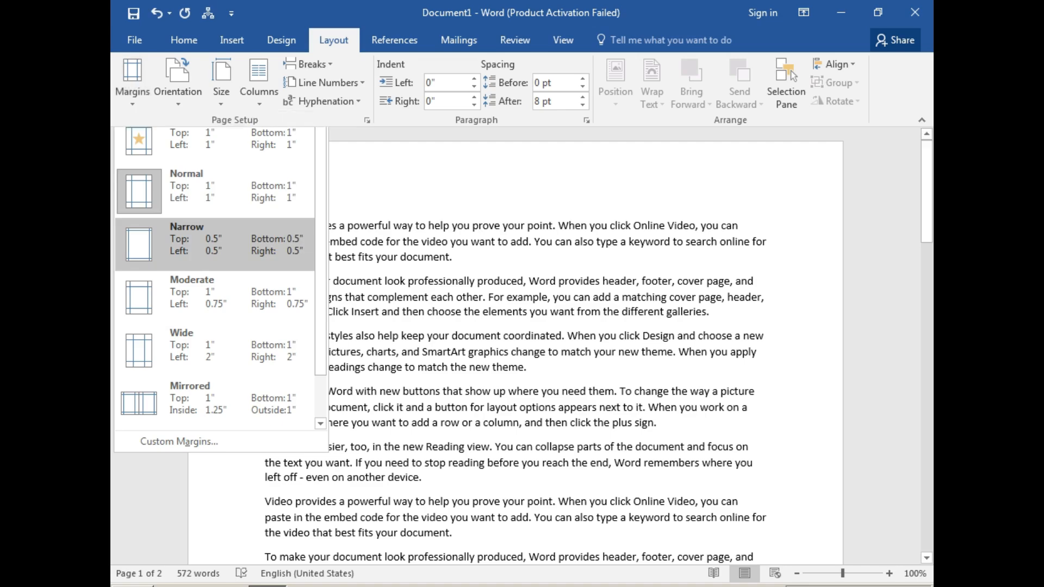
click(215, 239)
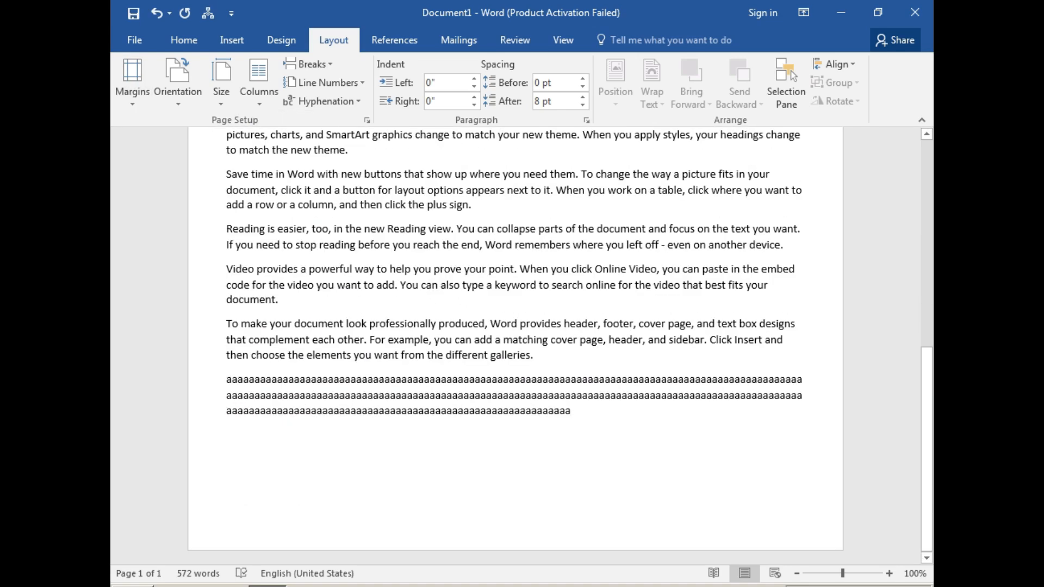
scroll(515, 347, up, 10)
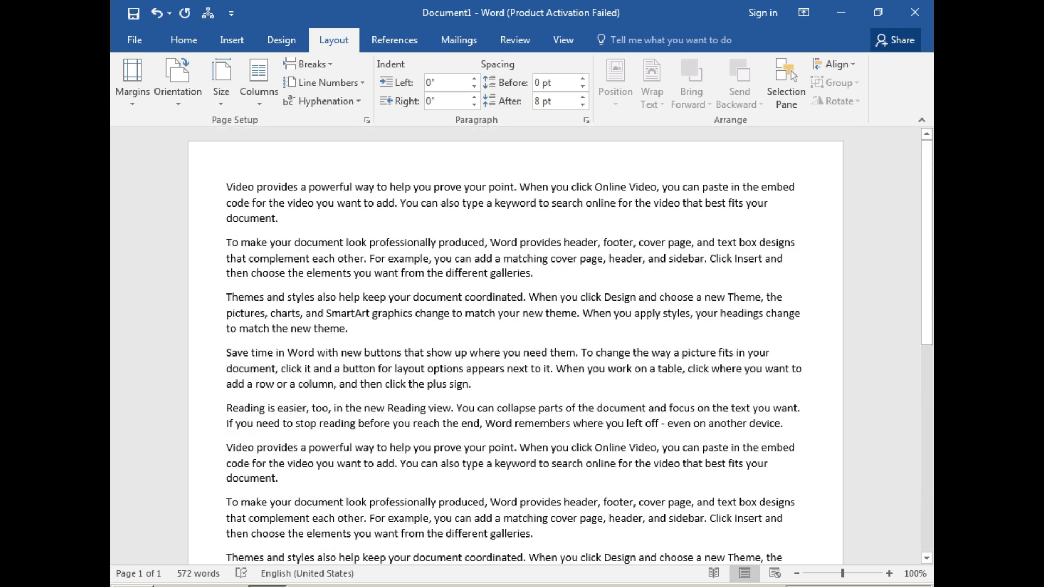
Step: Apply the Moderate margin preset, 1" top and bottom and 0.75" left and right
click(132, 82)
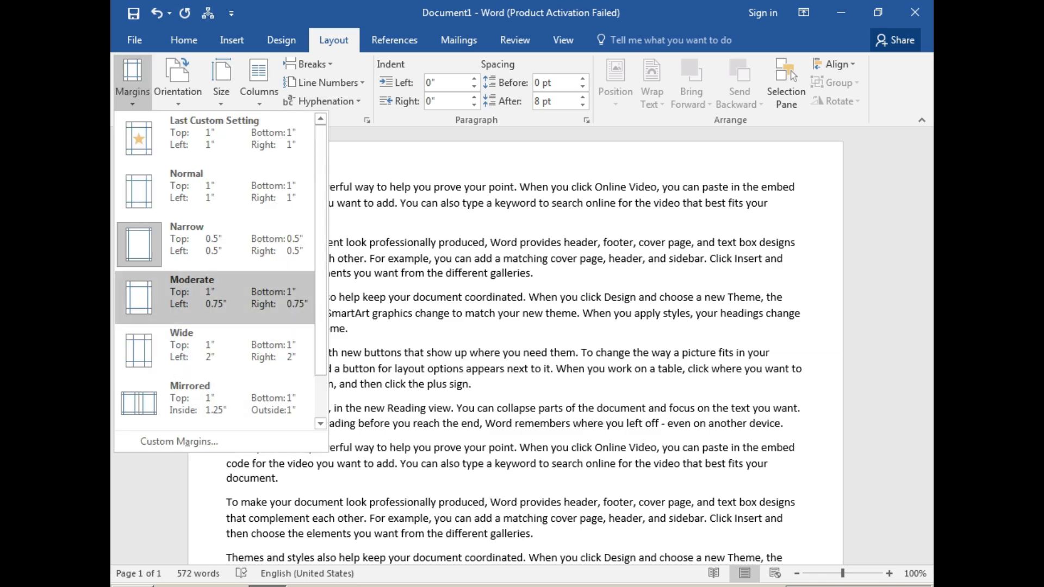
click(215, 296)
scroll(515, 346, up, 10)
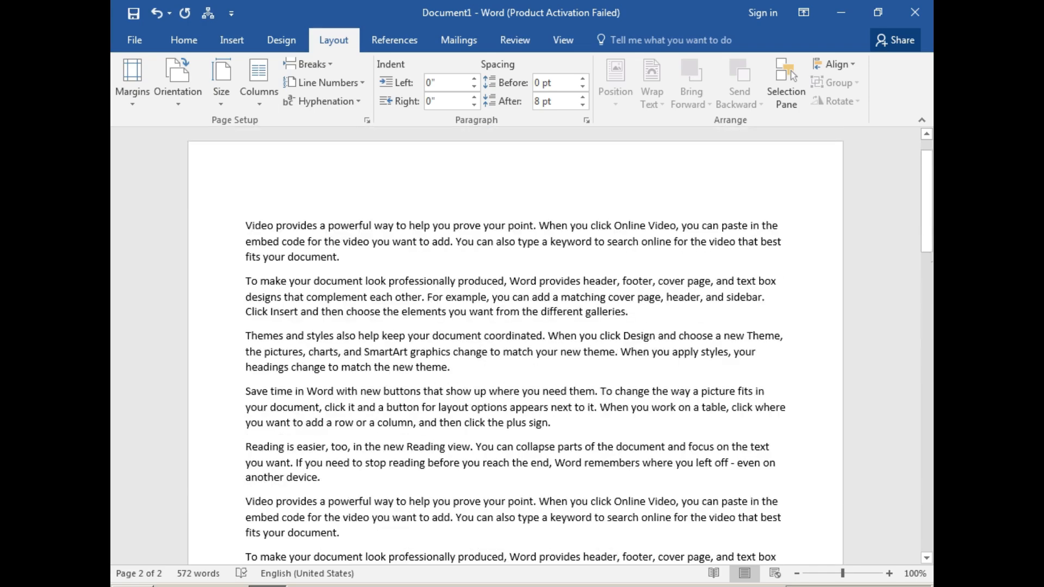
Step: Apply the Wide margin preset, 1" top and bottom and 2" left and right
click(132, 81)
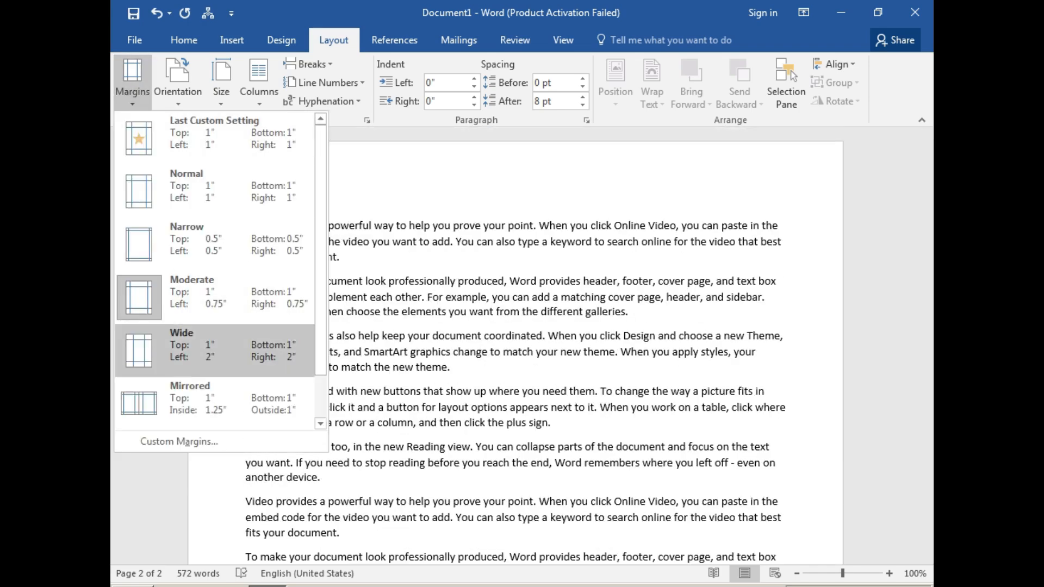
click(215, 349)
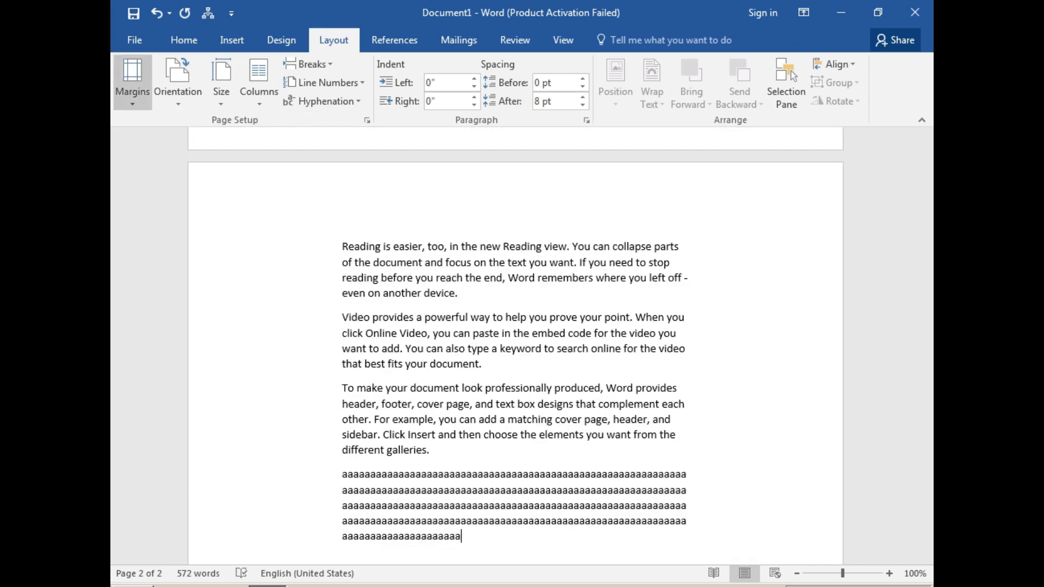
scroll(515, 346, up, 3)
scroll(515, 346, up, 10)
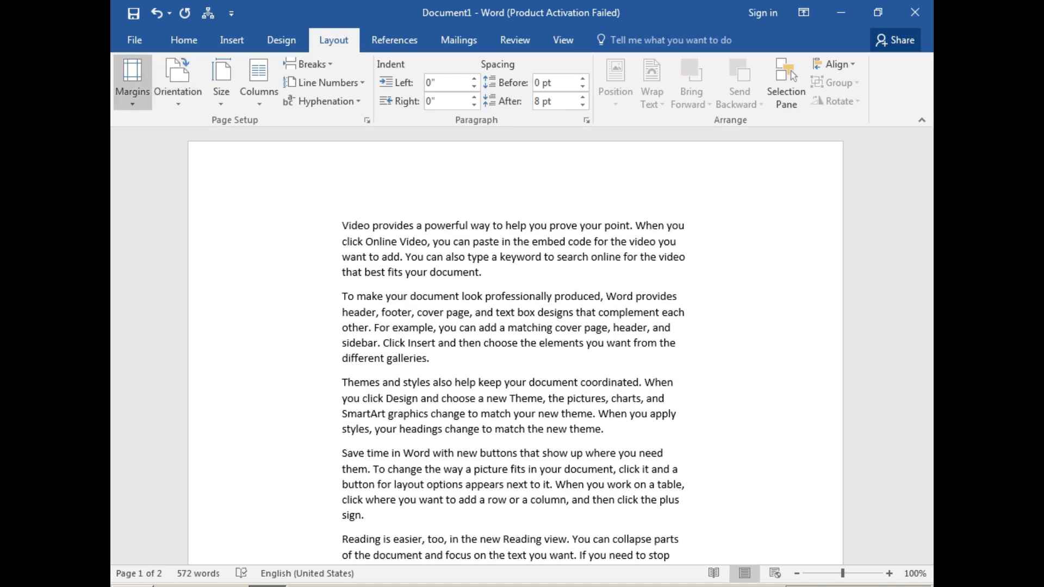
Step: Open the custom margin settings and set the top margin to 1.3" and the bottom margin to 1.7"
click(132, 81)
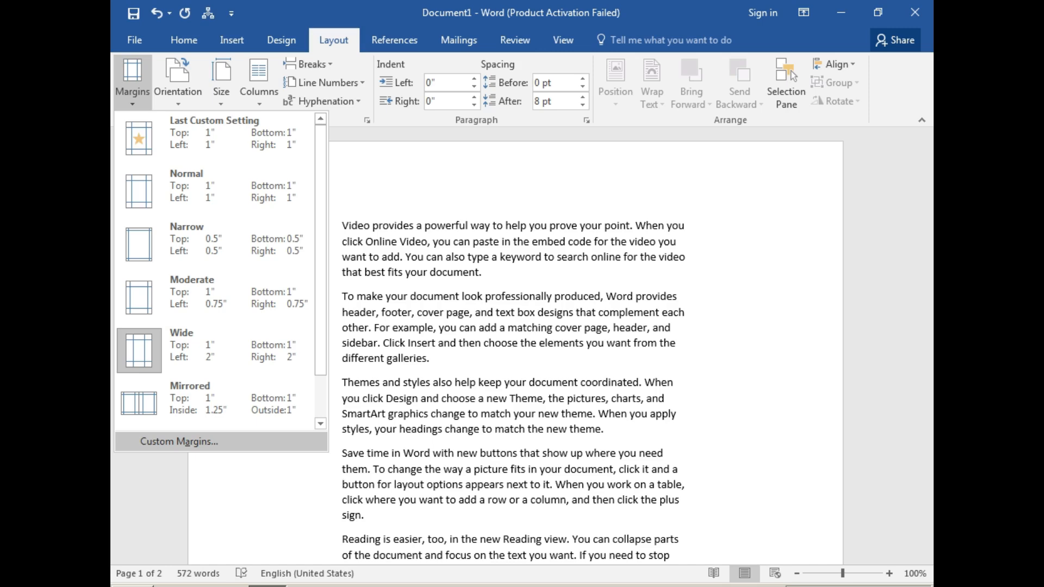
click(179, 441)
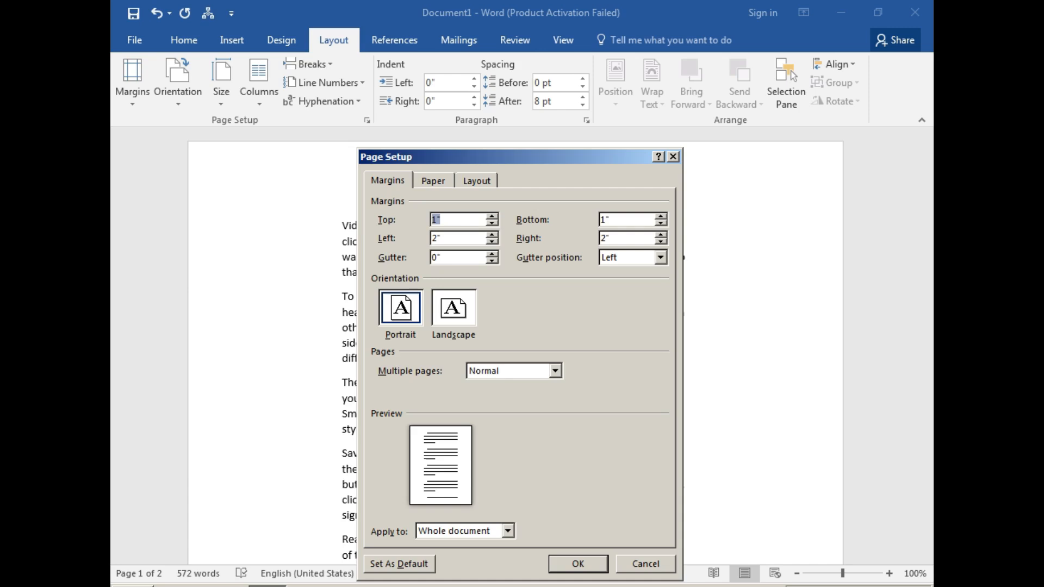
key(Up)
key(Up)
key(Up)
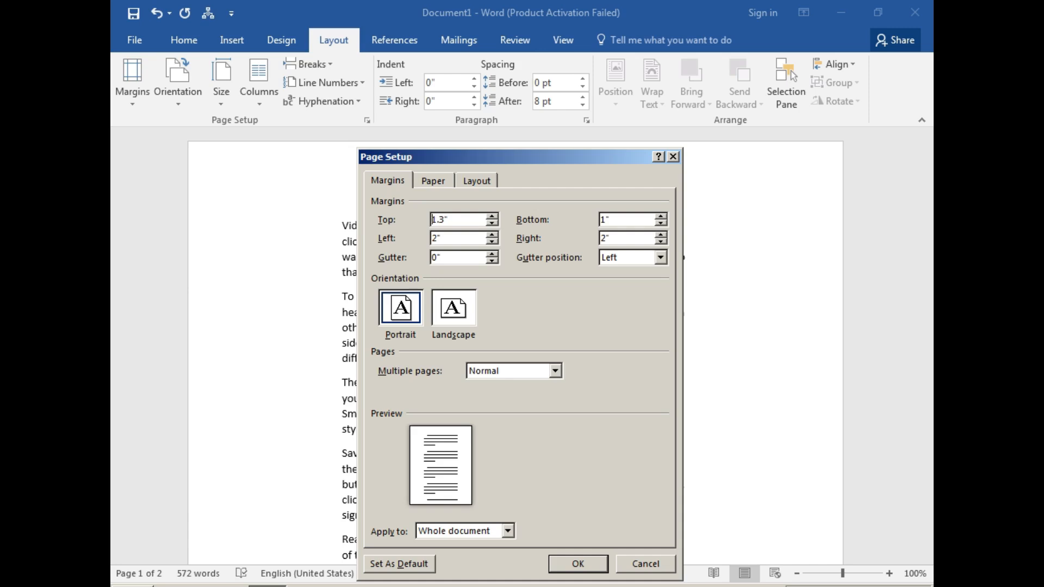
key(Tab)
key(Up)
key(Up)
key(Up)
key(Up)
key(Up)
Step: Set the custom left margin to 1.4" and the right margin to 1.7"
key(Tab)
key(Down)
key(Down)
key(Tab)
key(Down)
key(Down)
key(Down)
Step: Set the gutter width to 0.5" in the custom margin settings
click(491, 254)
click(492, 254)
click(491, 254)
click(491, 254)
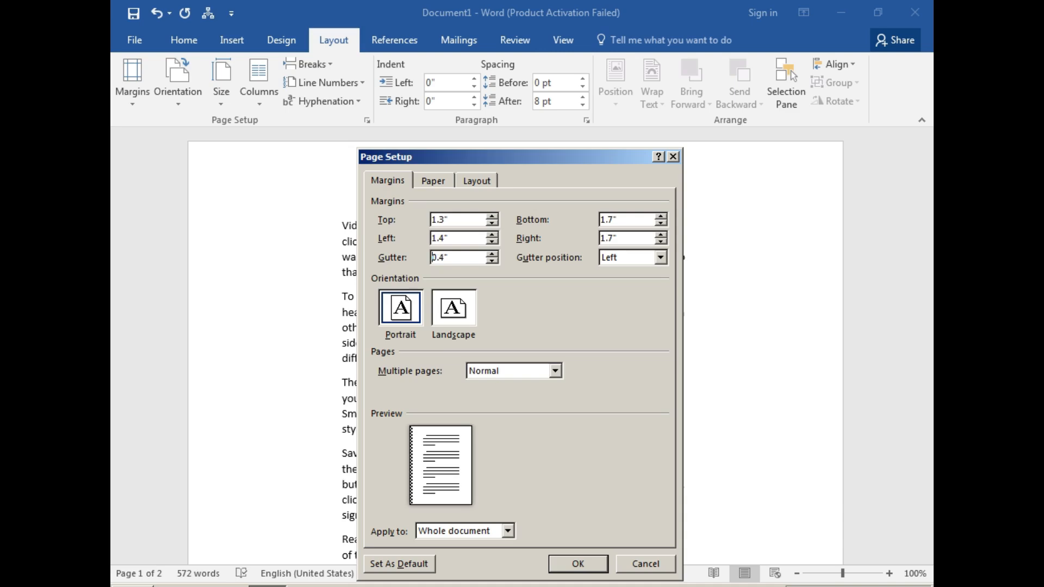
click(491, 254)
Step: Try the Top gutter position and return the gutter position to Left
click(660, 257)
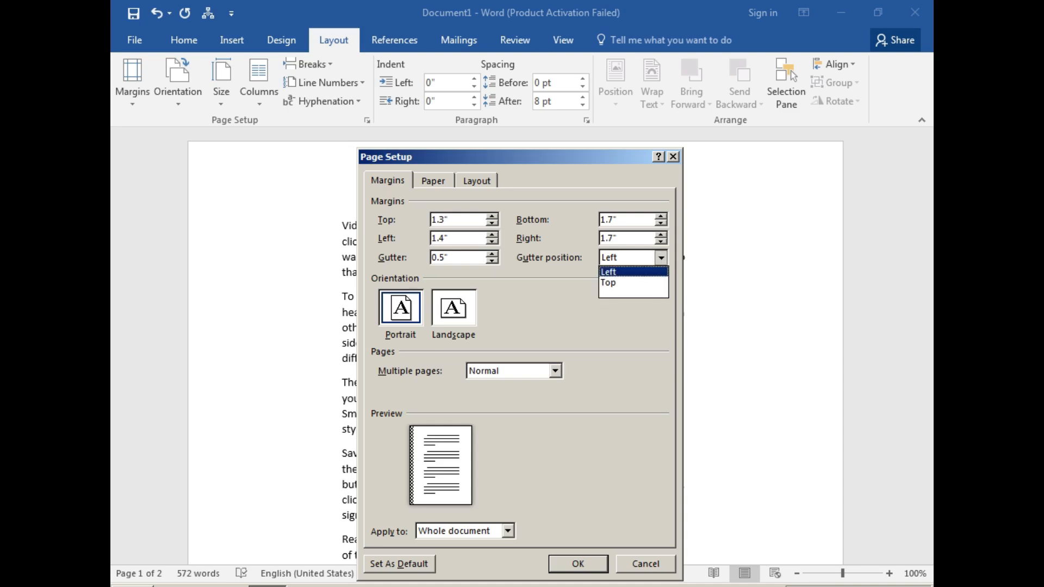
click(633, 283)
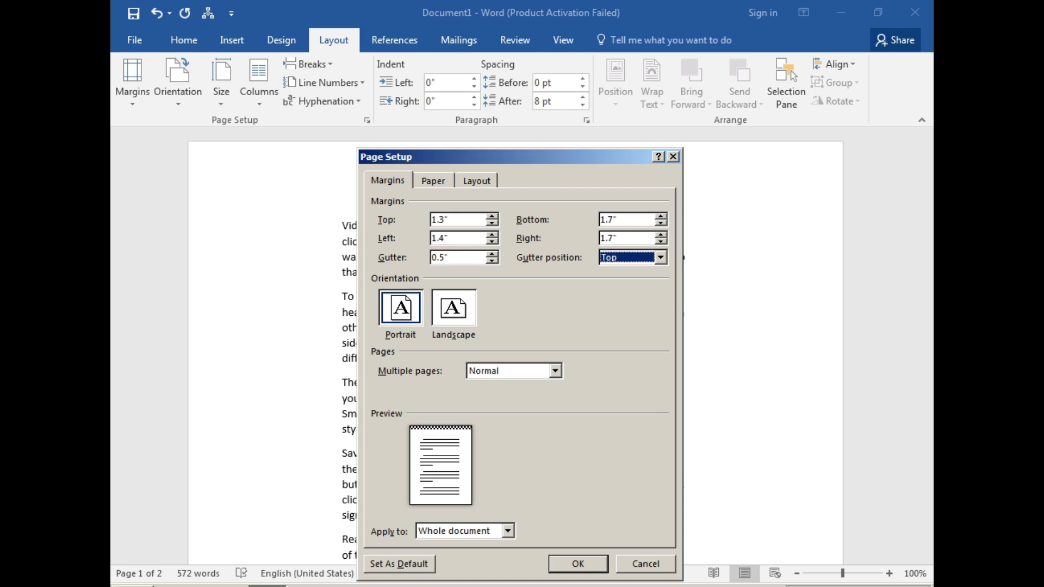
click(660, 258)
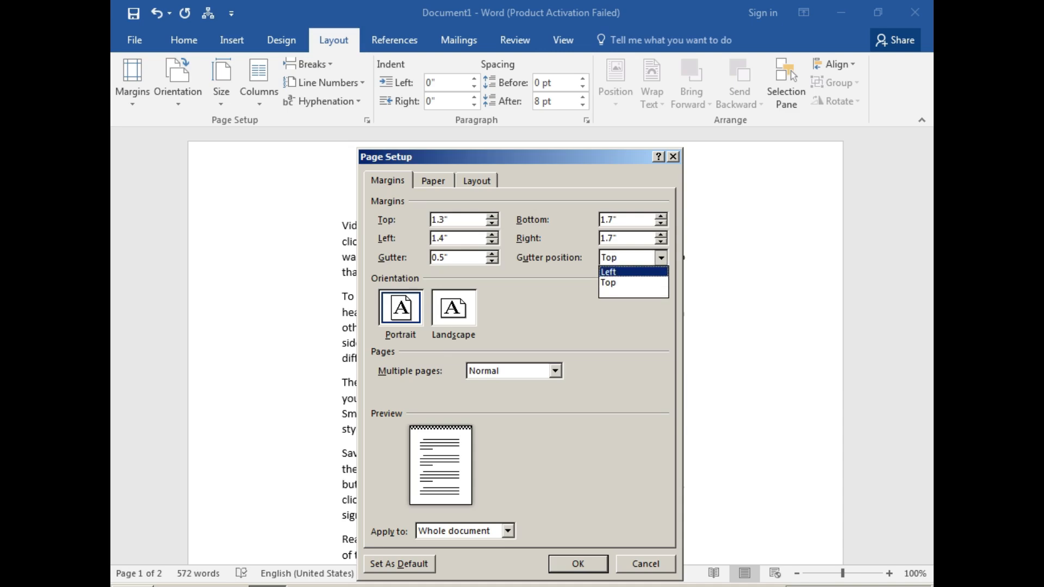
click(633, 271)
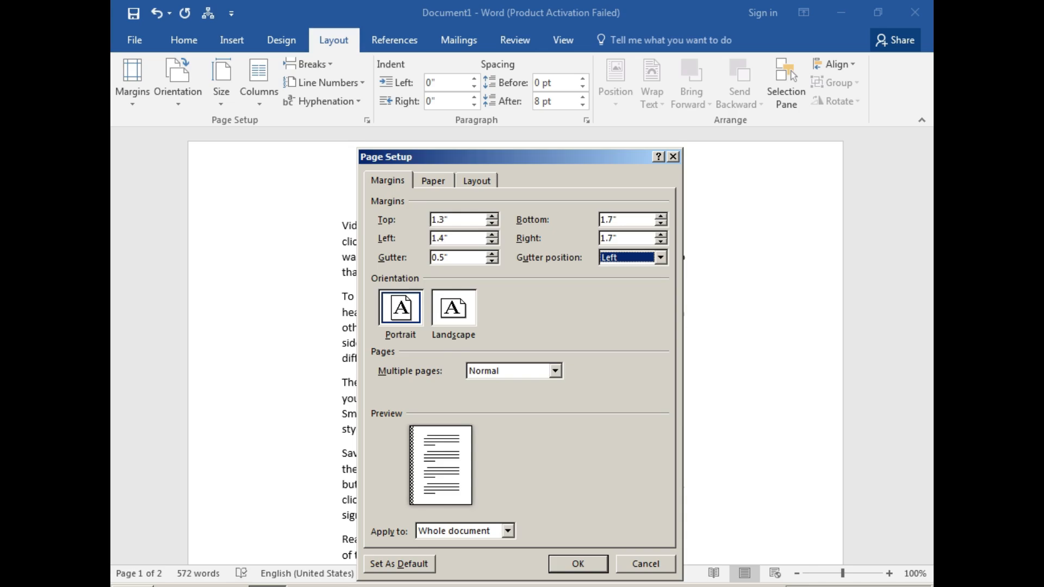
Step: Apply the custom margins to the whole document and open its print preview
key(Return)
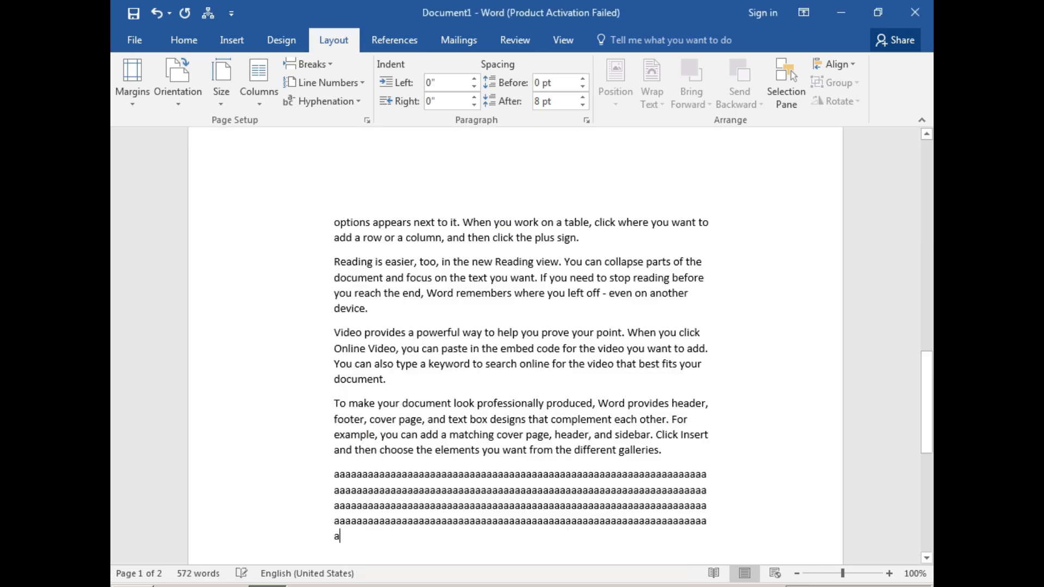
scroll(516, 348, up, 20)
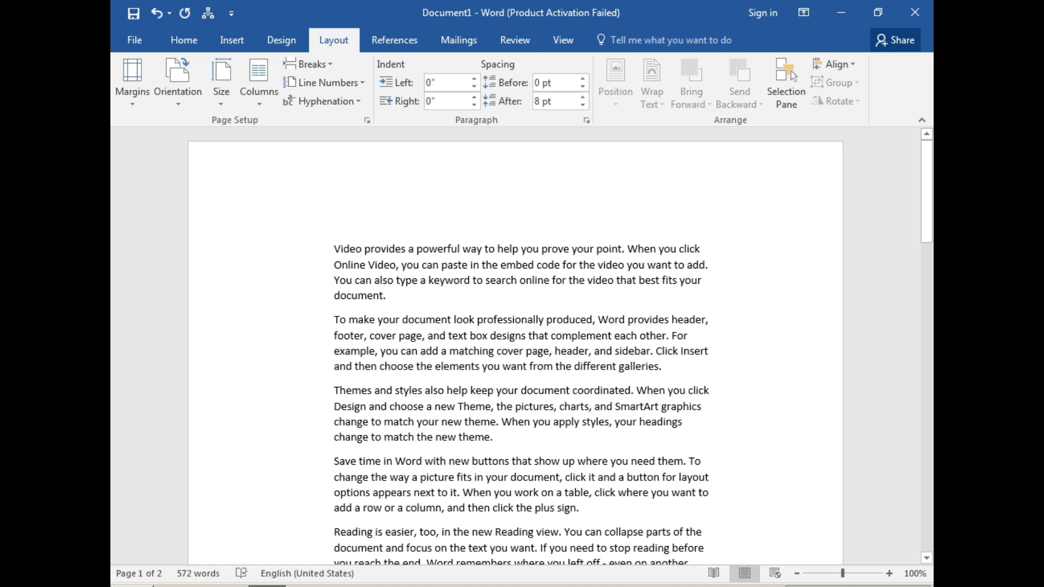
key(ctrl+p)
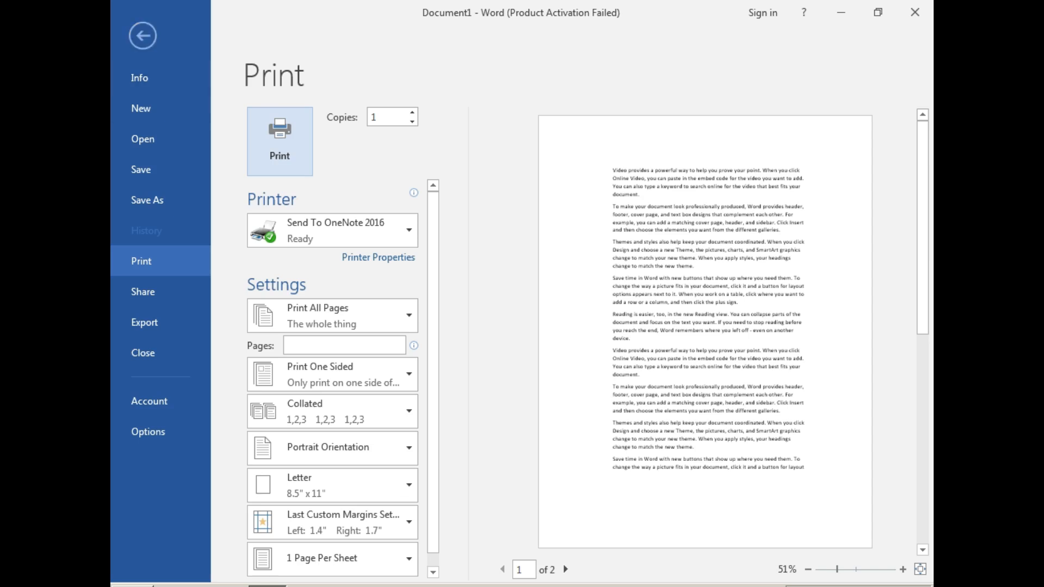
Step: Leave the print preview and apply the Normal margin preset to the document
key(Escape)
scroll(515, 348, up, 6)
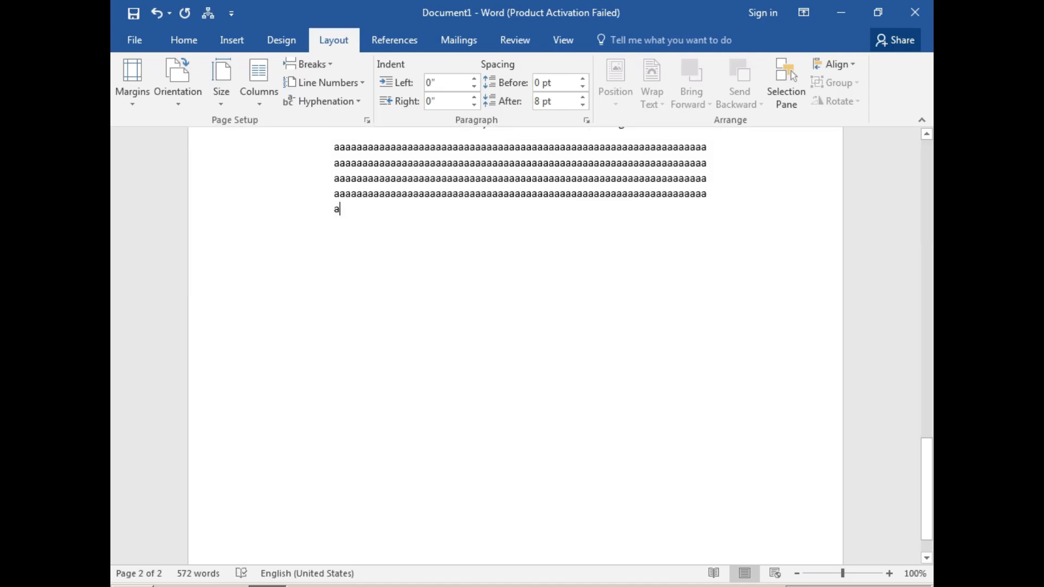
scroll(515, 348, up, 10)
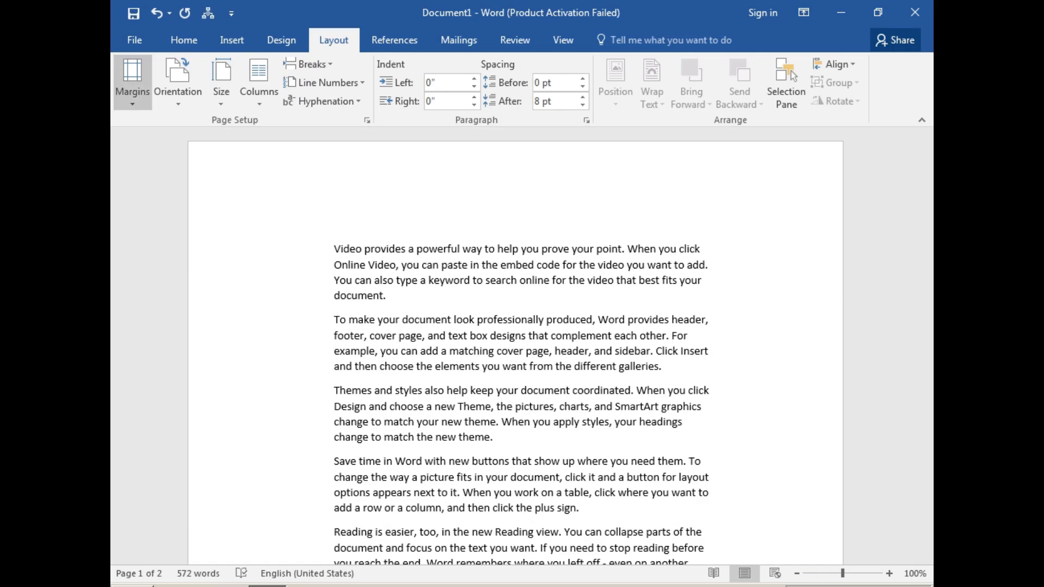
click(133, 82)
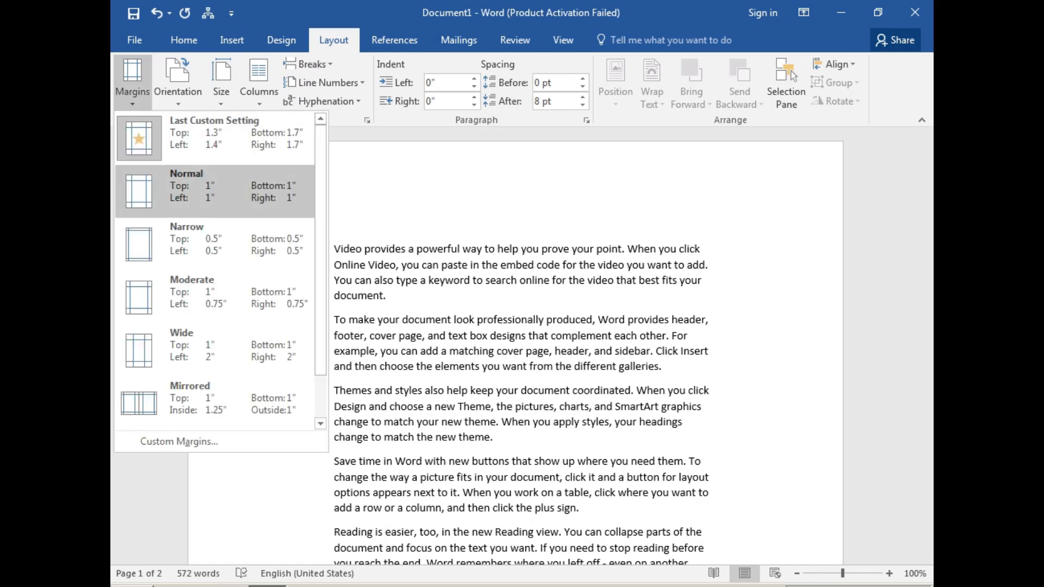
click(215, 191)
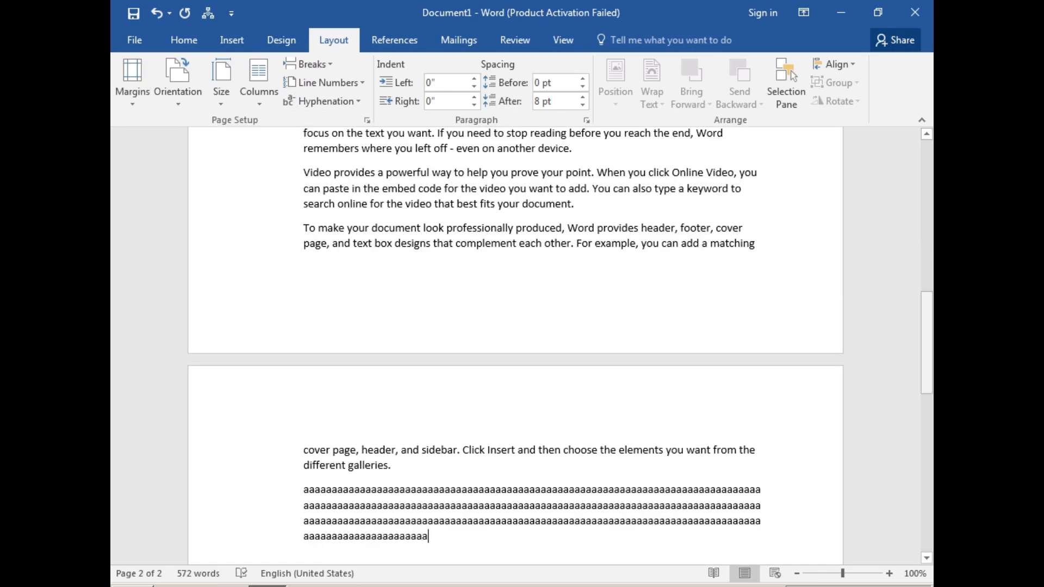
key(ctrl+Home)
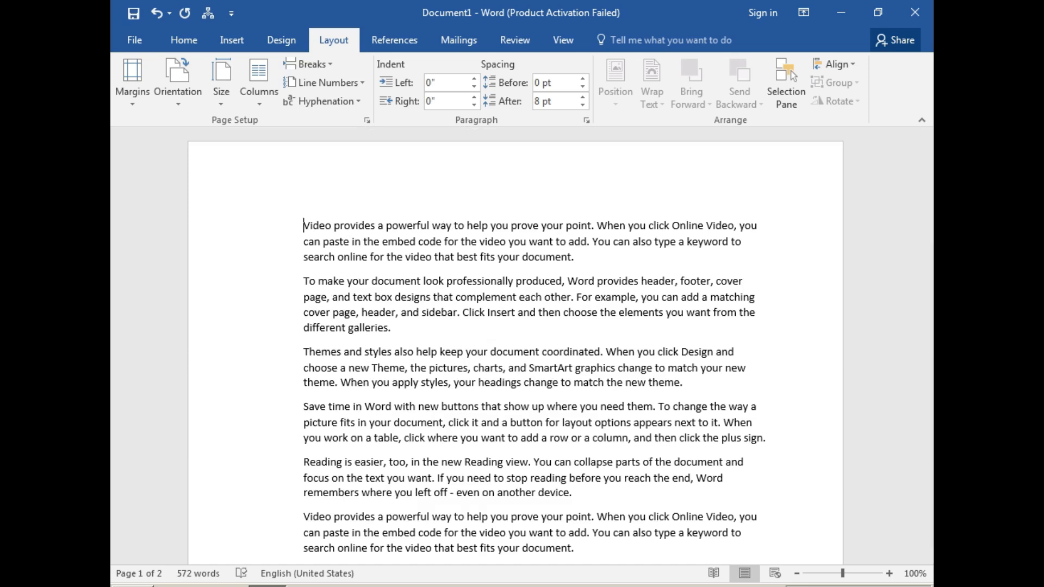
Step: Set the gutter width to 0" in the custom margin settings and apply it to the whole document
click(132, 82)
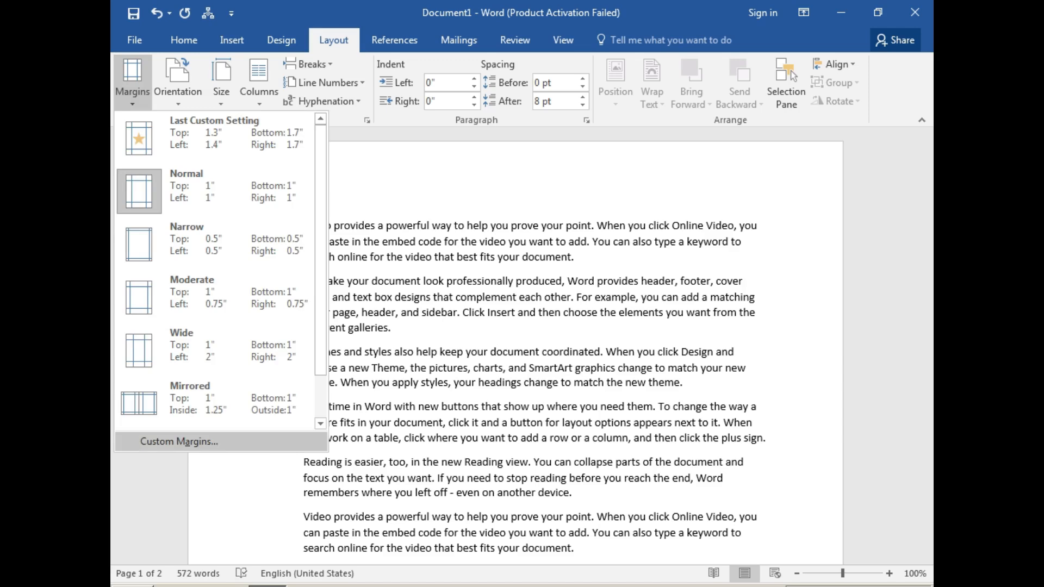
click(179, 442)
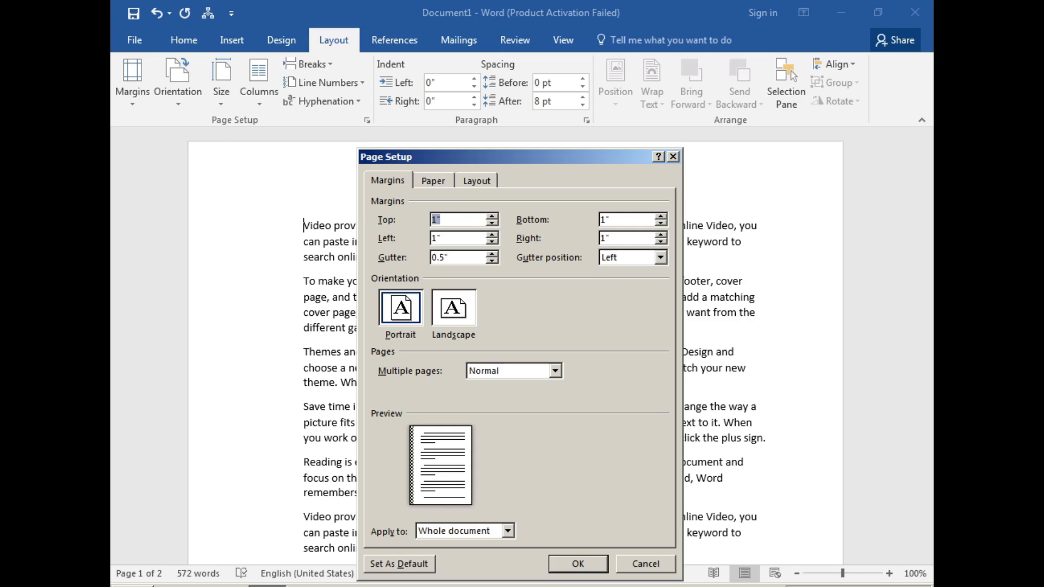
click(492, 261)
click(492, 261)
click(492, 261)
click(492, 261)
click(492, 261)
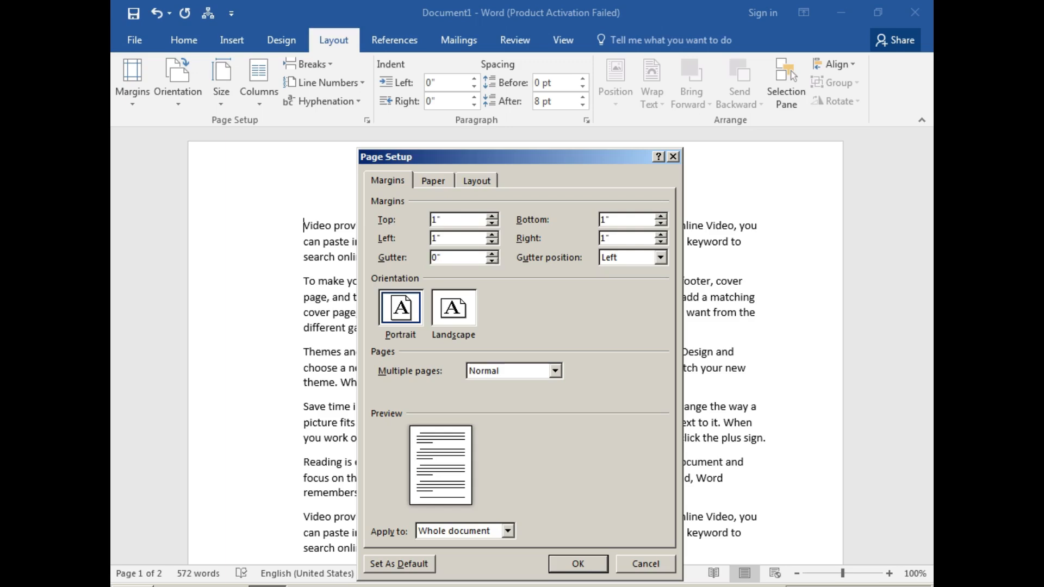
click(577, 564)
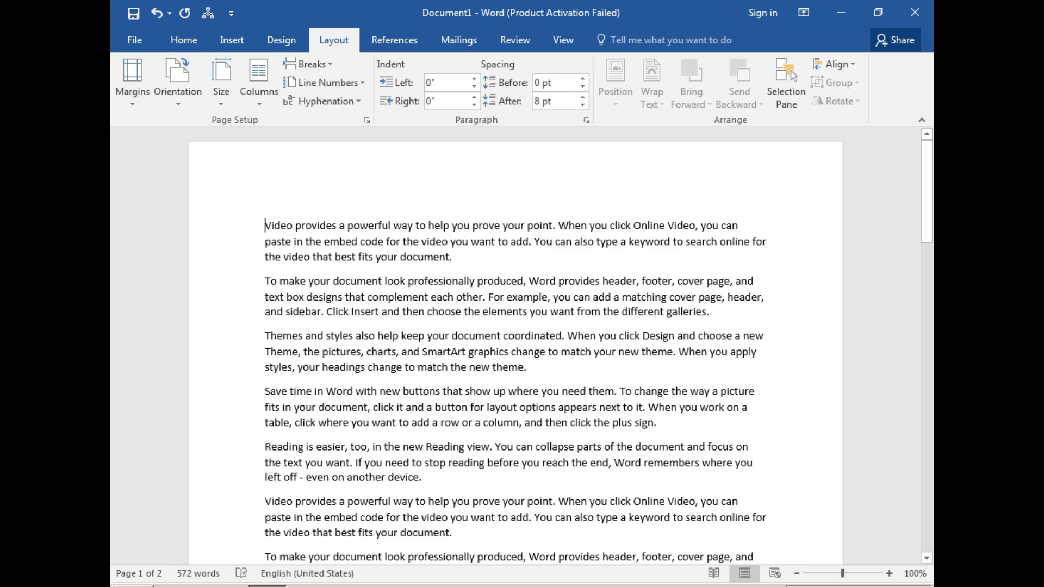
Step: Try the Landscape page orientation and return the document to Portrait
scroll(515, 348, down, 12)
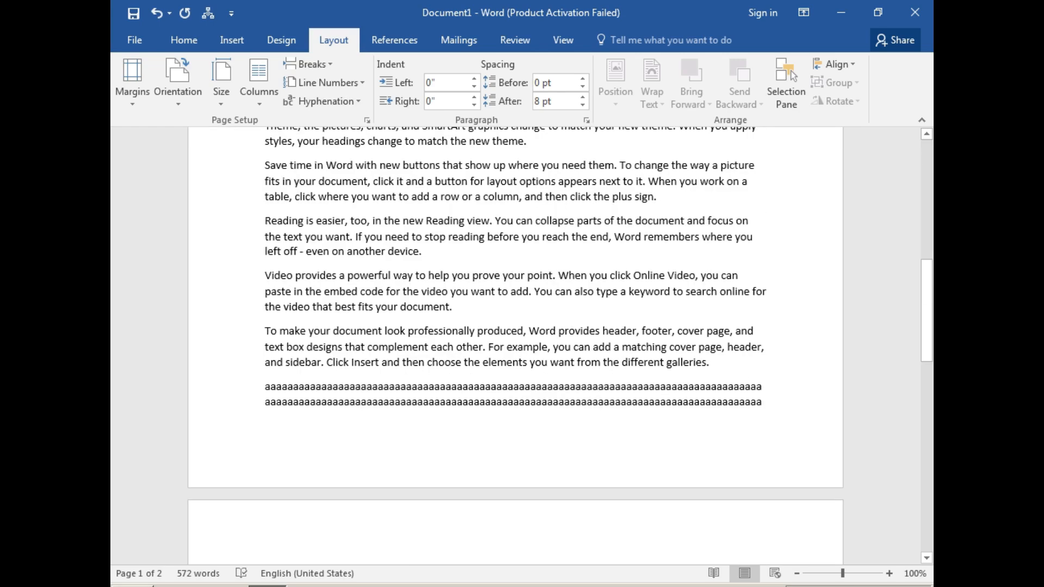
scroll(516, 348, up, 12)
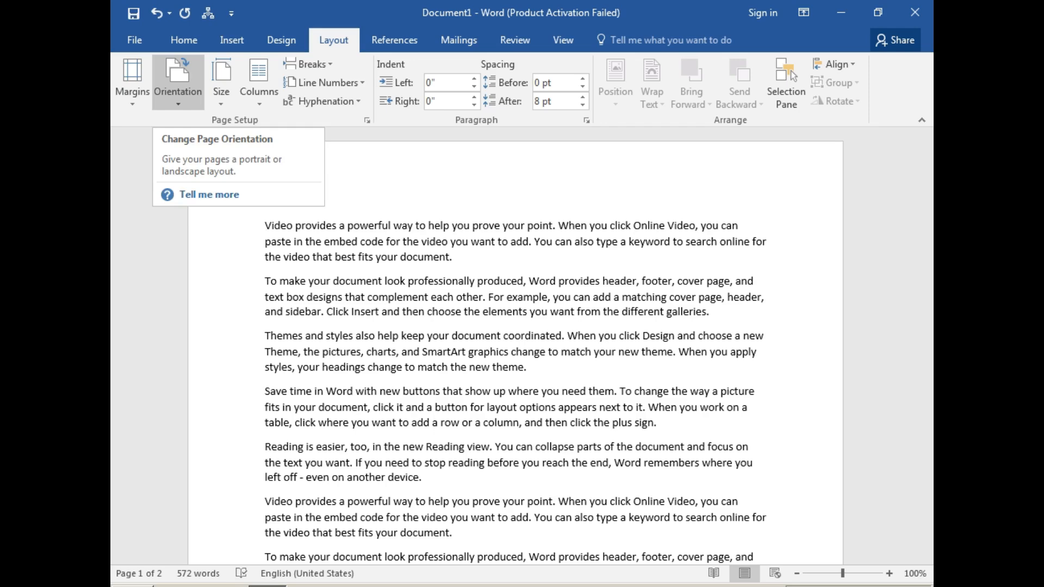
click(178, 81)
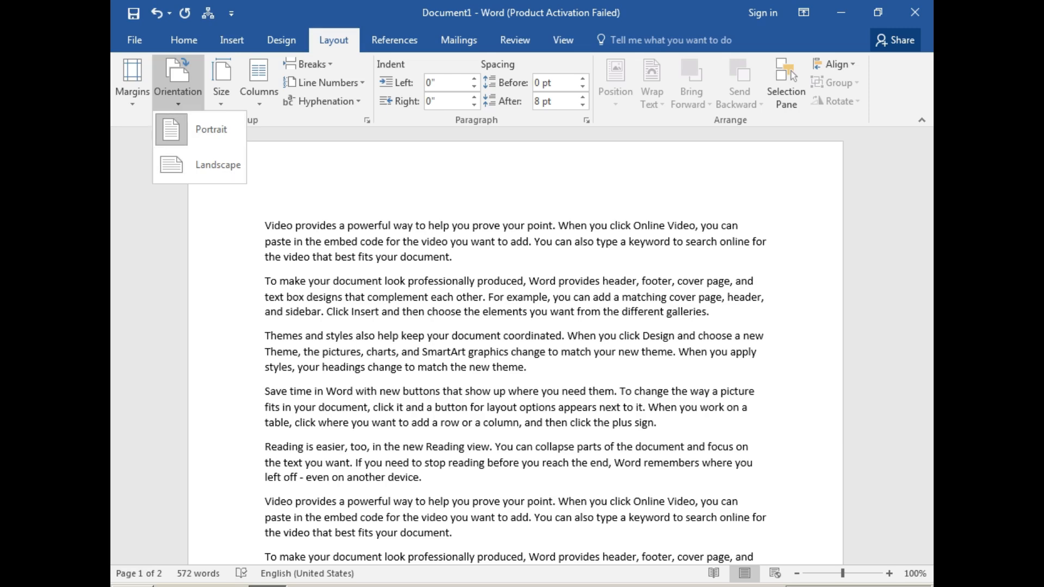
click(199, 164)
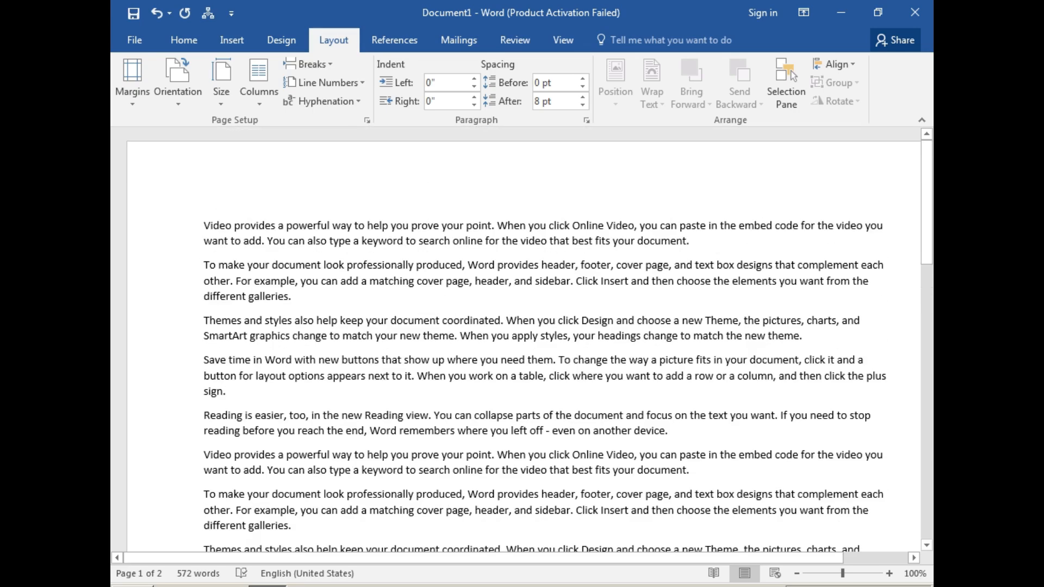
click(177, 82)
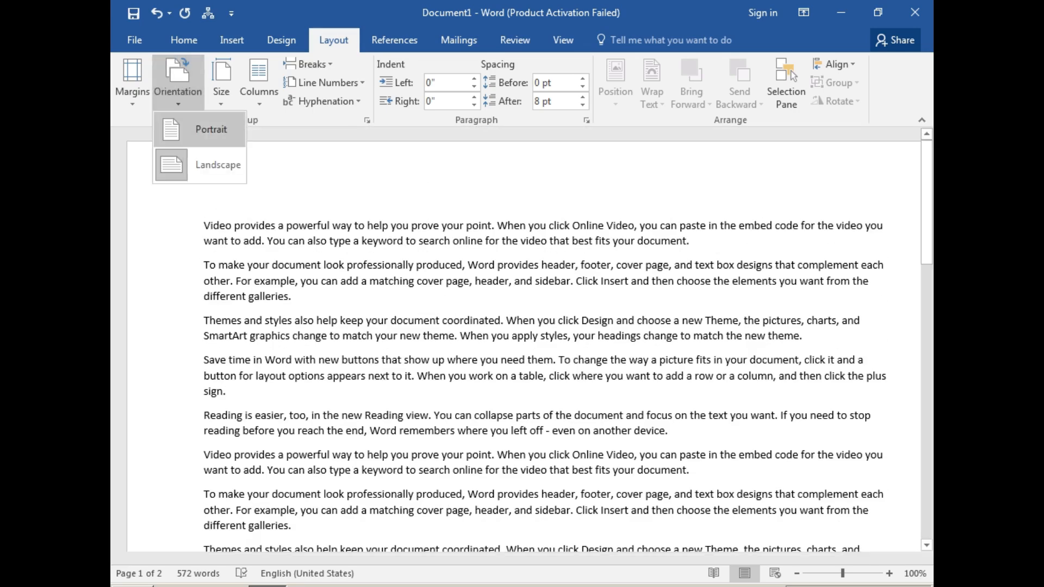
click(204, 129)
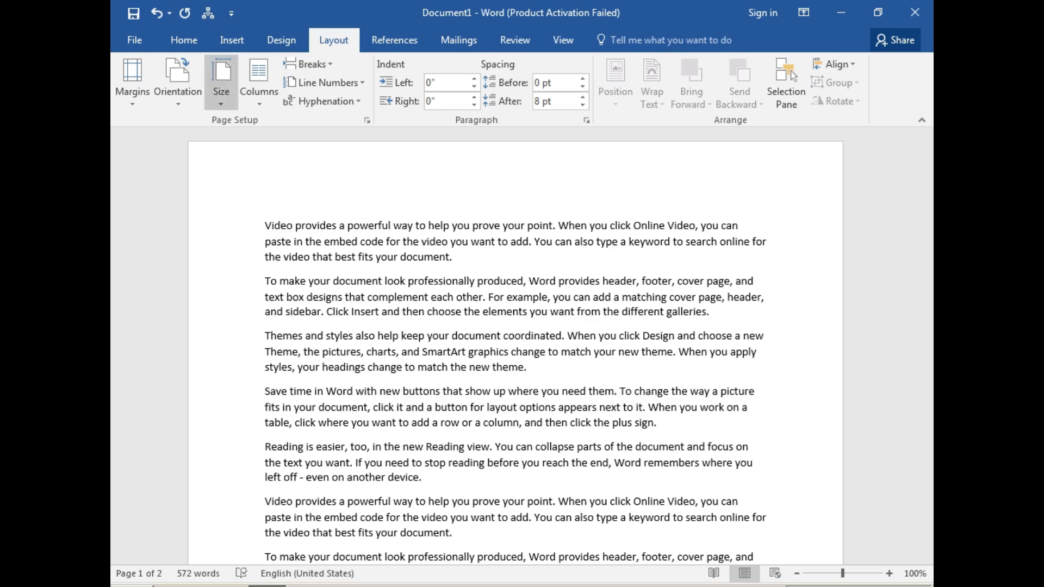
Step: Try the Letter, Tabloid, Legal, Executive and A3 paper sizes on the document one after another
click(221, 82)
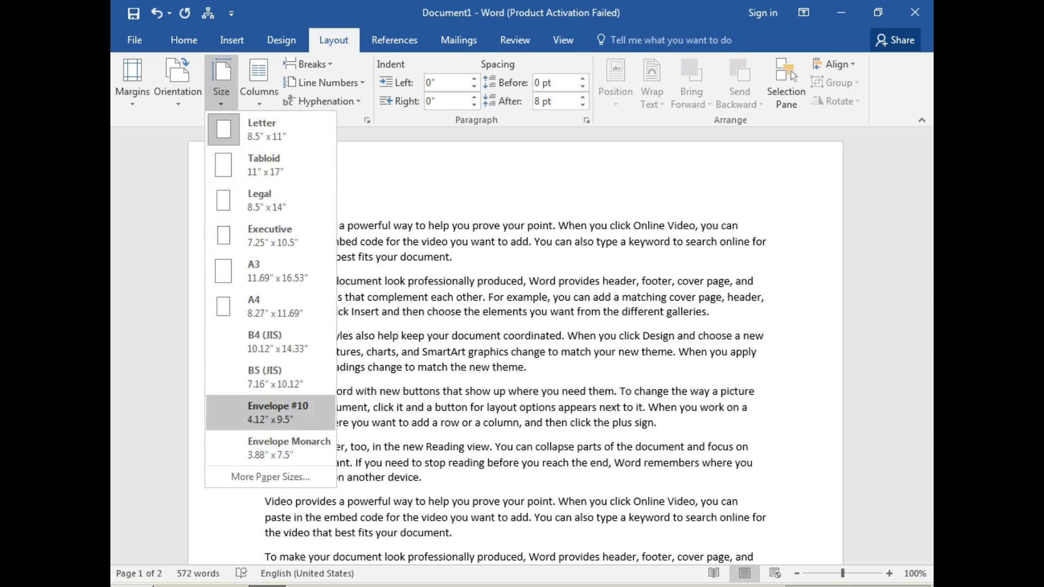
click(267, 130)
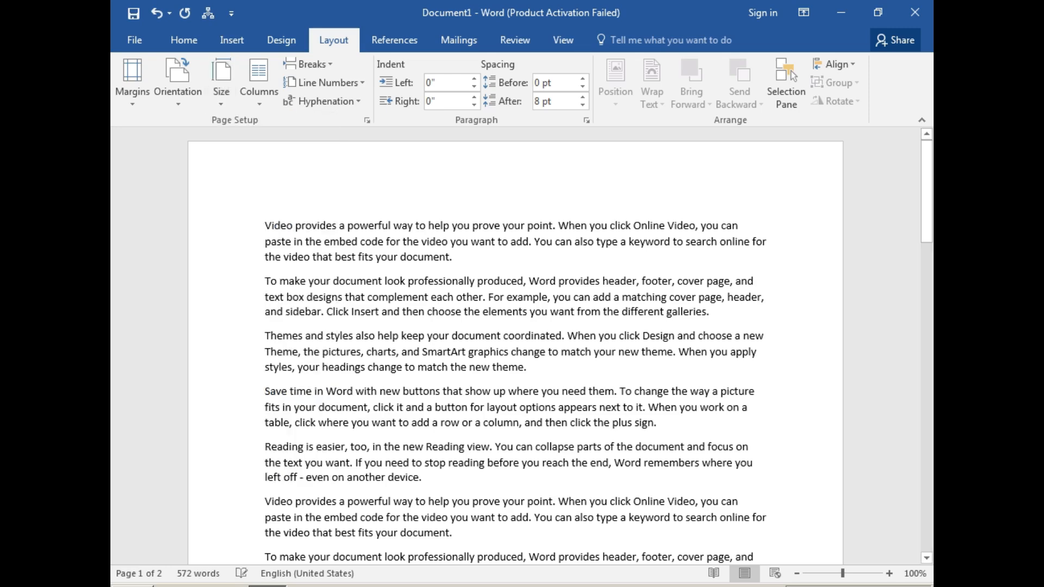
click(221, 82)
click(266, 166)
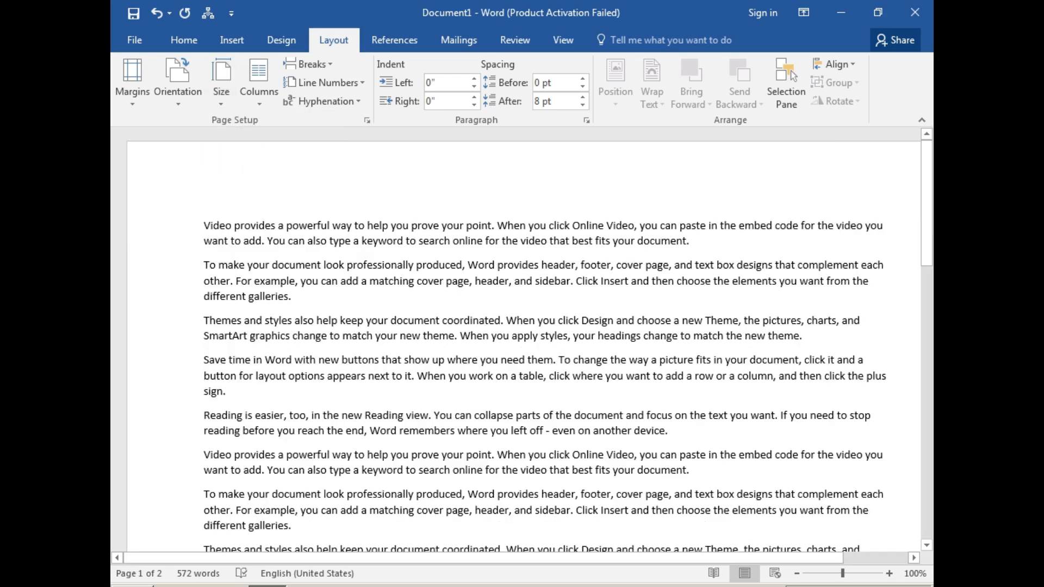
click(221, 81)
click(267, 201)
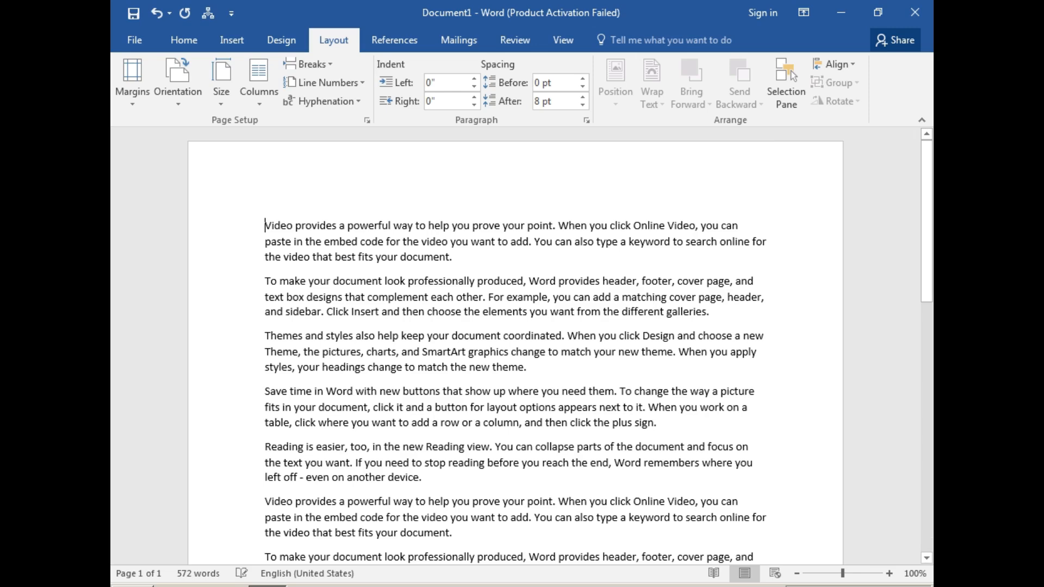
click(221, 82)
click(267, 236)
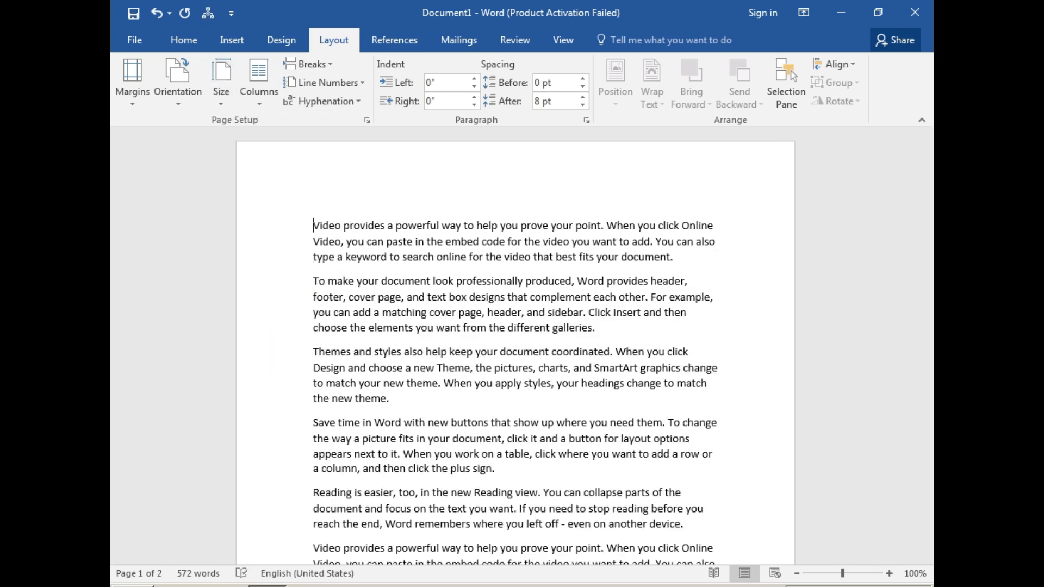
click(221, 82)
click(267, 270)
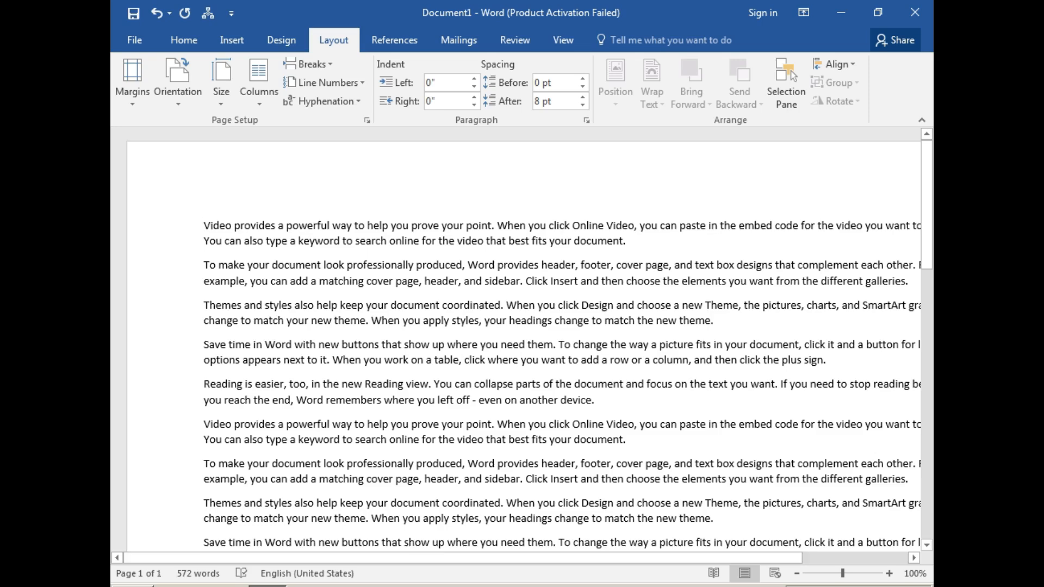
Step: Set the document's paper size to A4 (8.27" x 11.69")
click(221, 82)
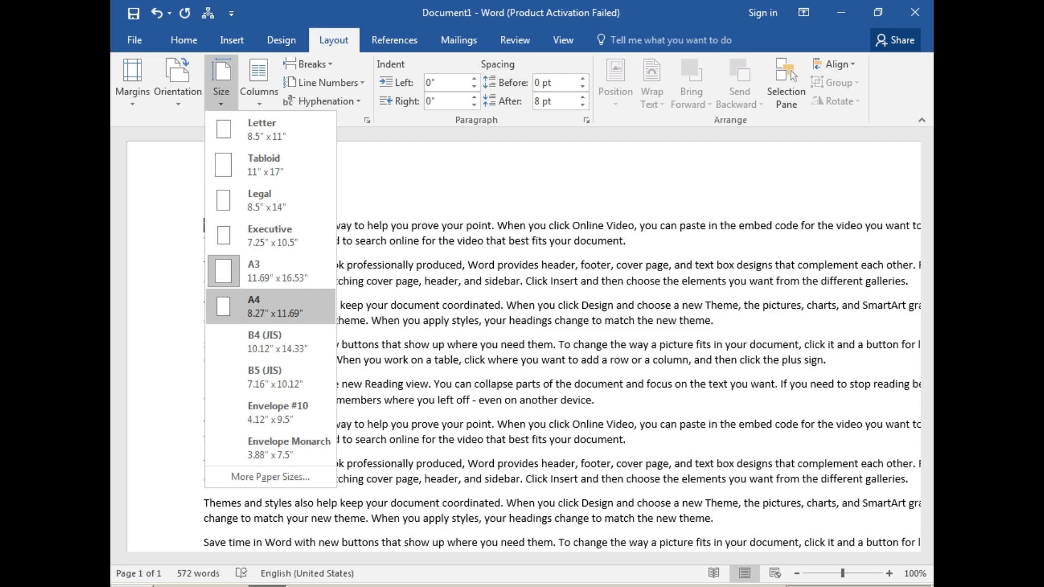
click(270, 306)
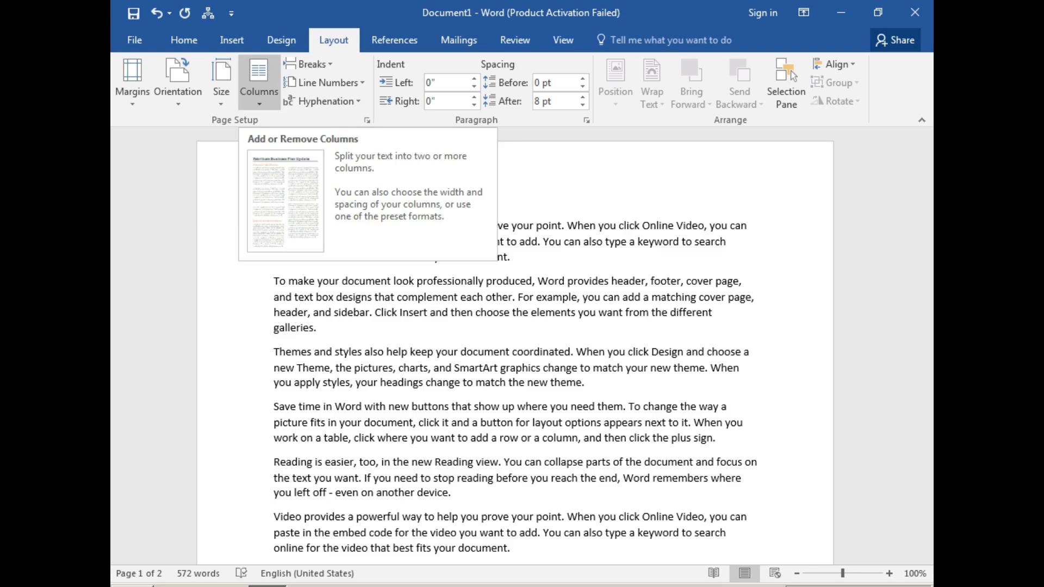
Step: Lay out the document text in two equal columns and look through the pages
click(259, 81)
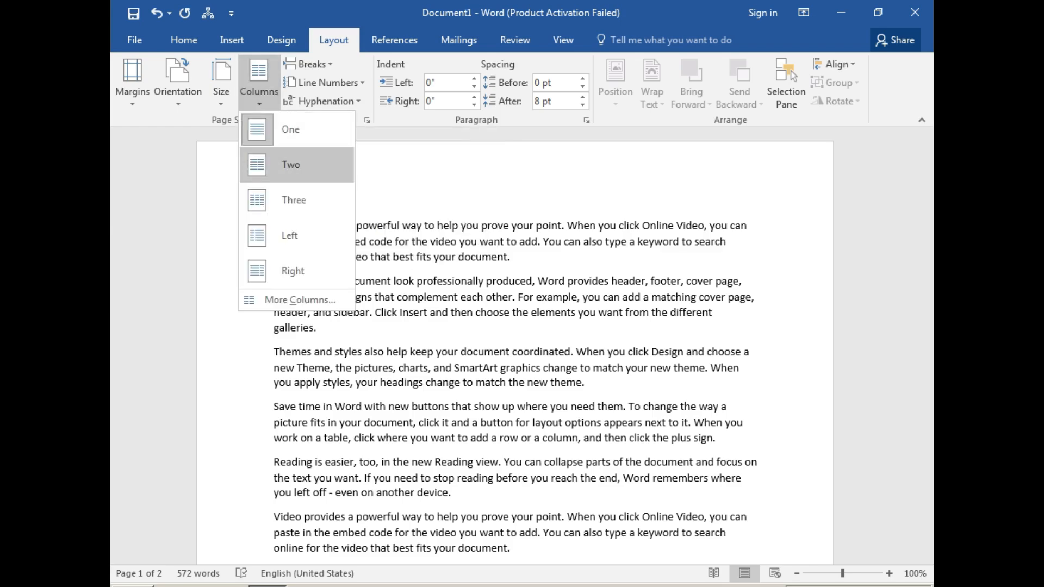
click(290, 165)
scroll(515, 348, down, 8)
scroll(515, 348, down, 6)
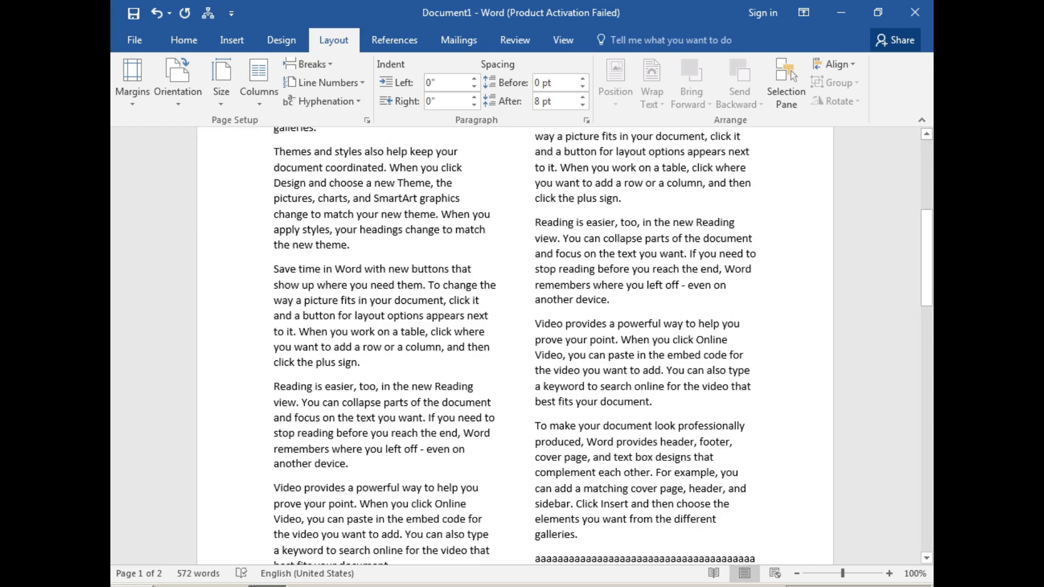
scroll(515, 348, up, 12)
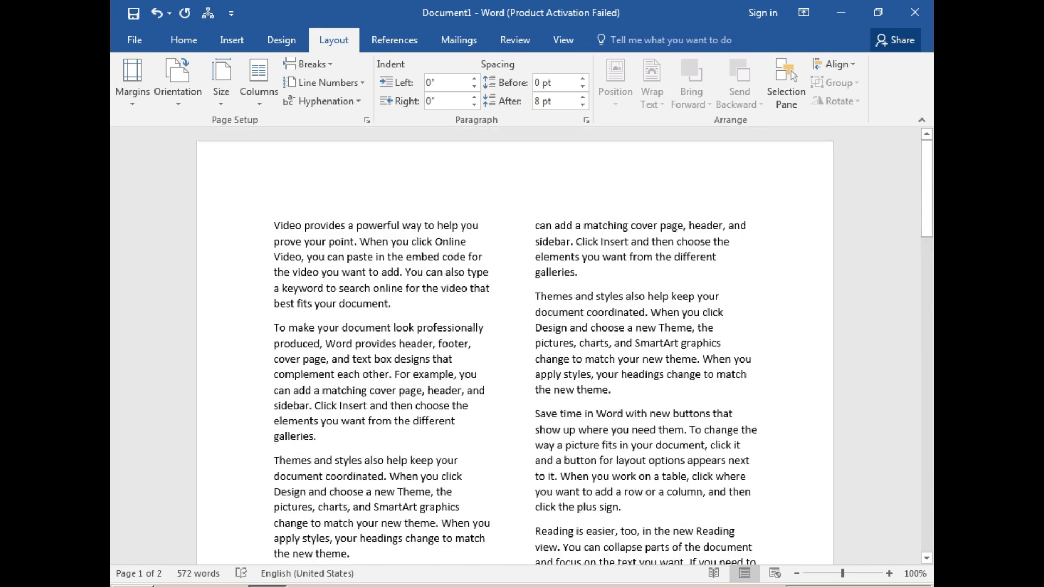
Step: Try the Three, Left and Right column presets on the document text one after another
click(259, 82)
click(294, 200)
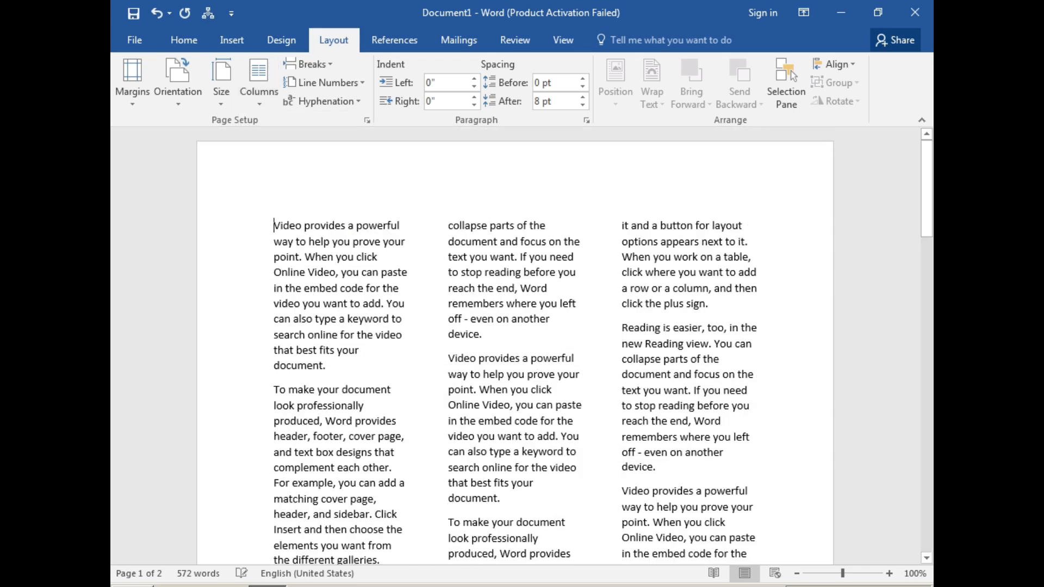
click(258, 82)
click(289, 235)
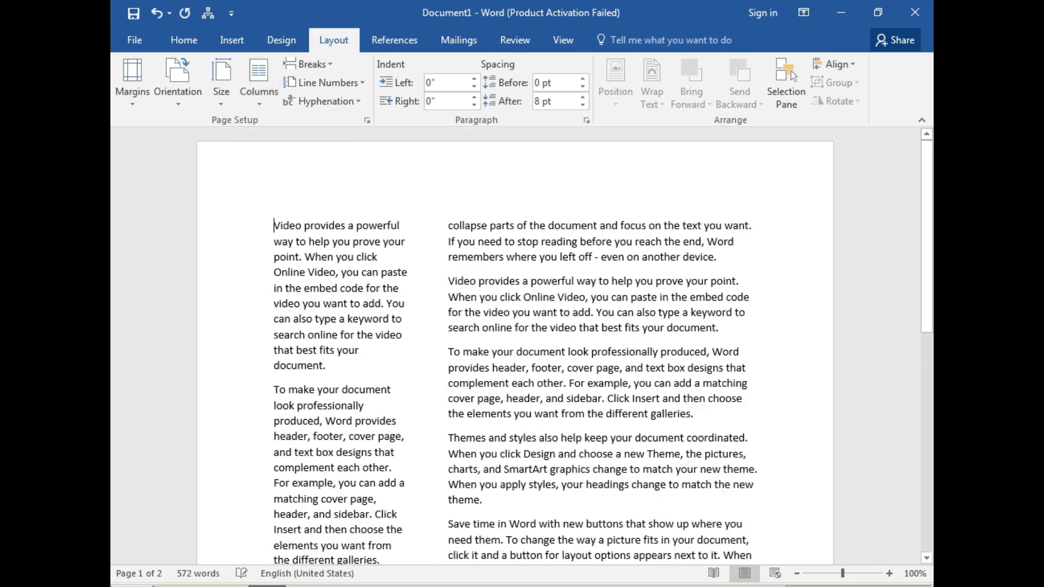
click(259, 81)
click(289, 270)
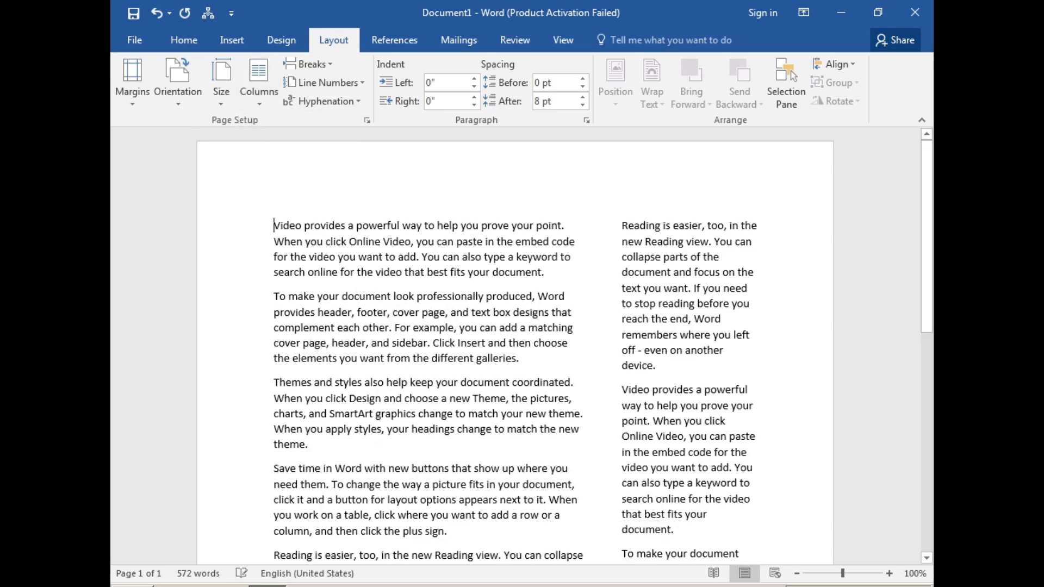
Step: Apply three equal-width columns with a line between them to the whole document and return the text to one column
click(258, 81)
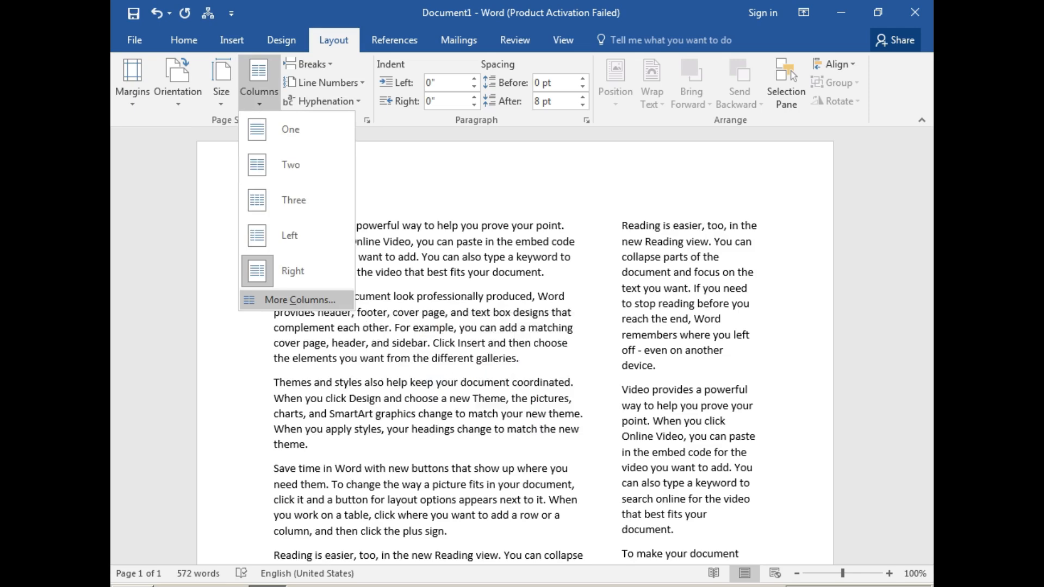
click(299, 299)
key(alt+o)
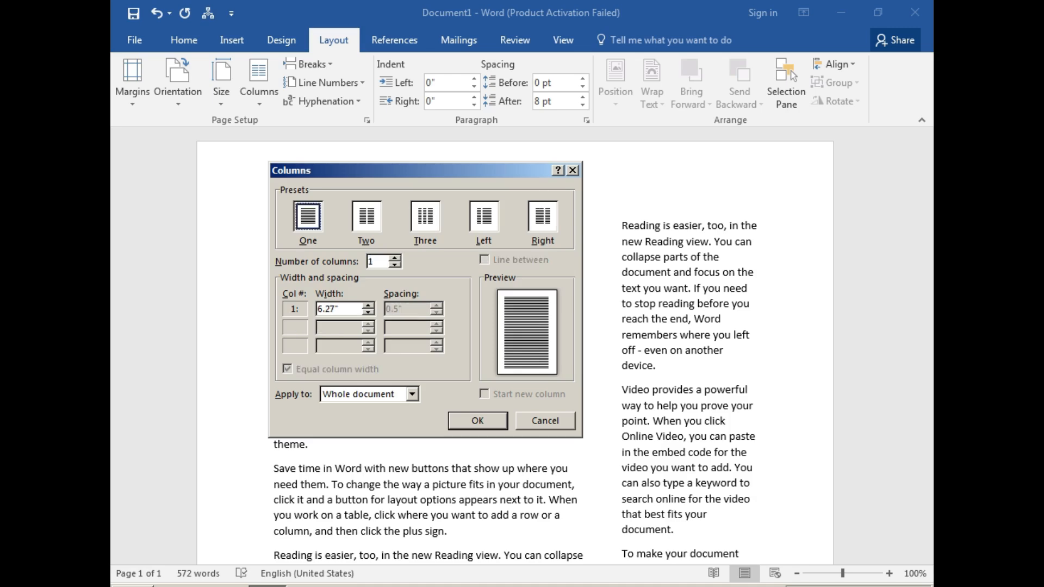
key(alt+t)
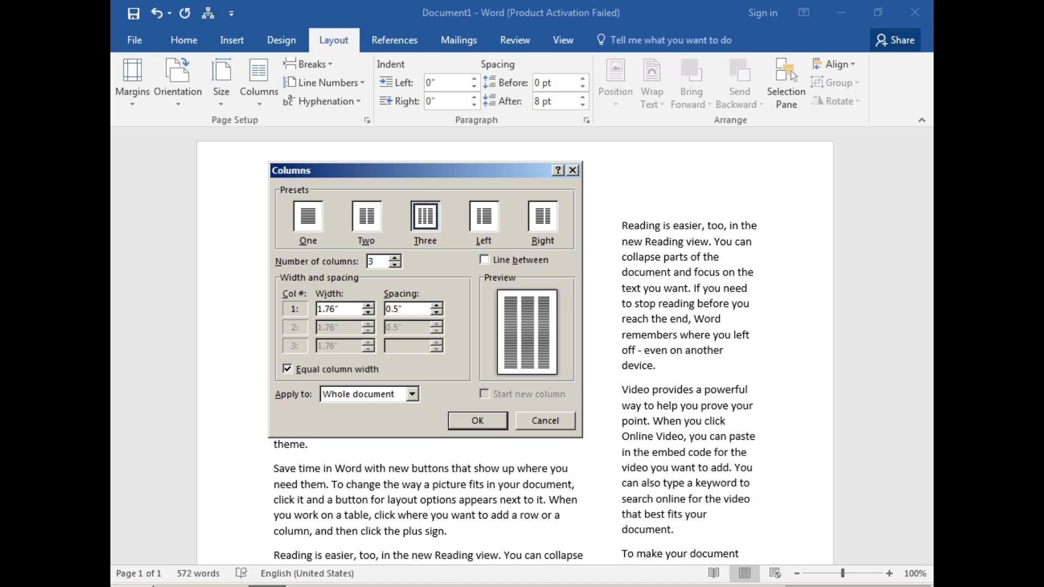
key(alt+n)
key(Up)
key(Down)
key(alt+b)
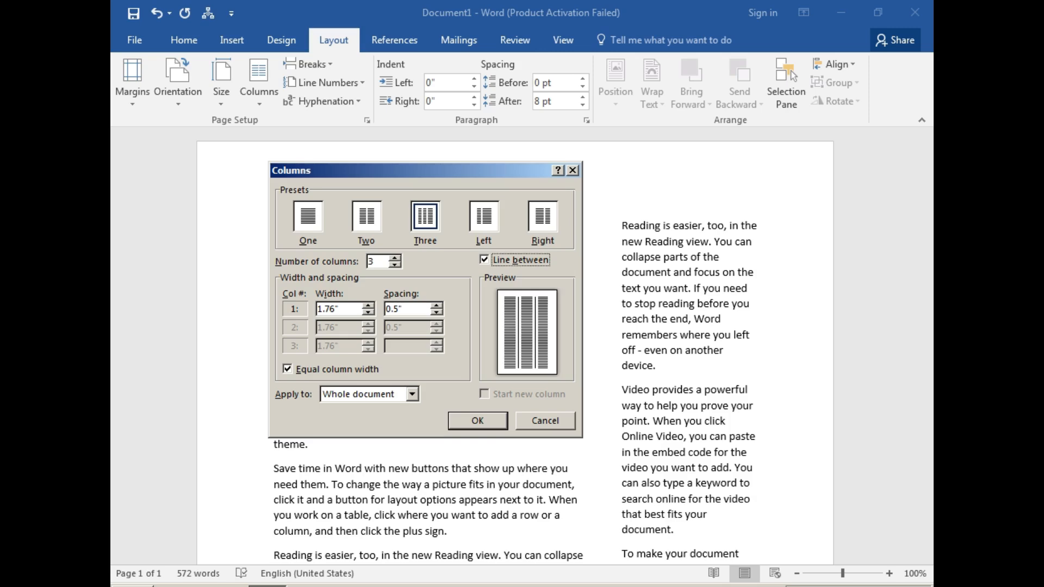
key(Return)
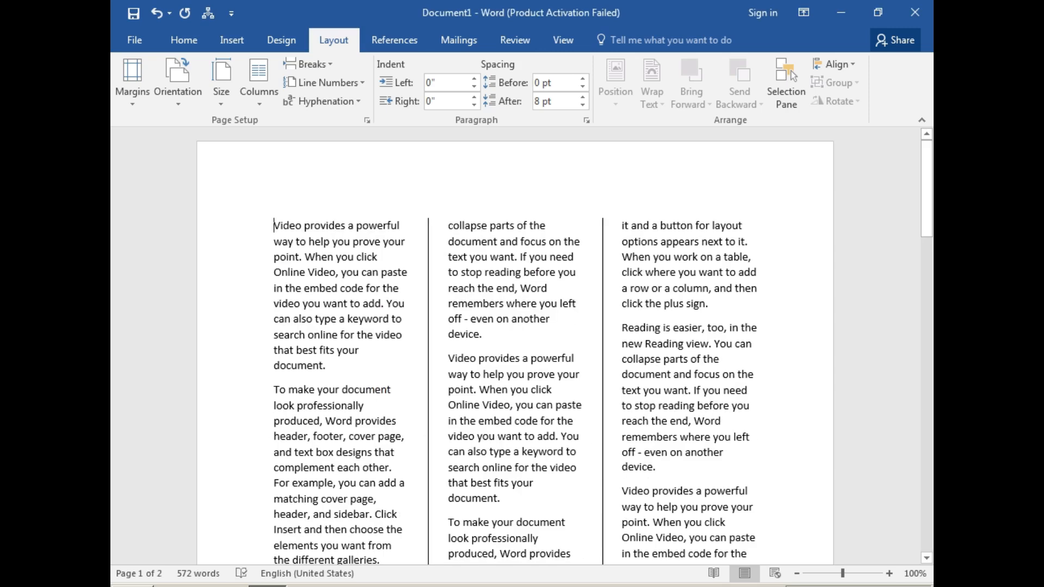
click(259, 82)
click(294, 129)
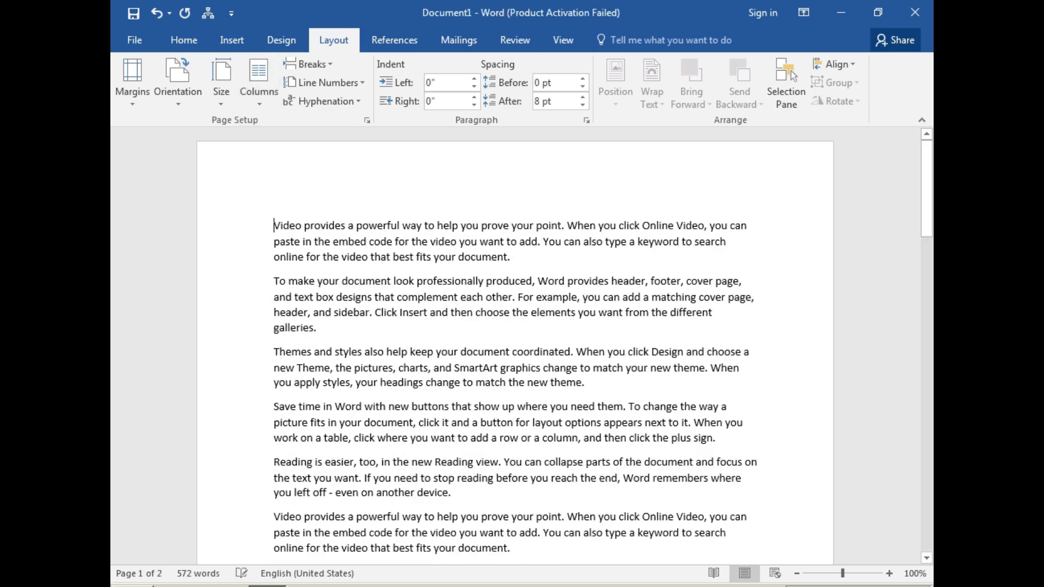
Step: Lay out the second to fourth paragraphs in three equal-width columns with a line between them, applied to the selected text only
drag(274, 281, 718, 438)
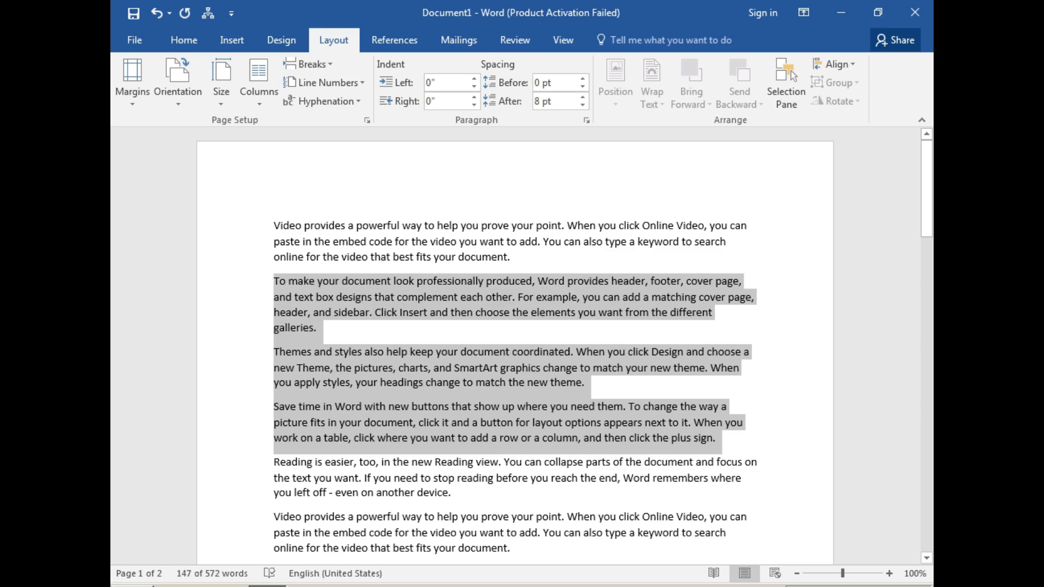
click(258, 81)
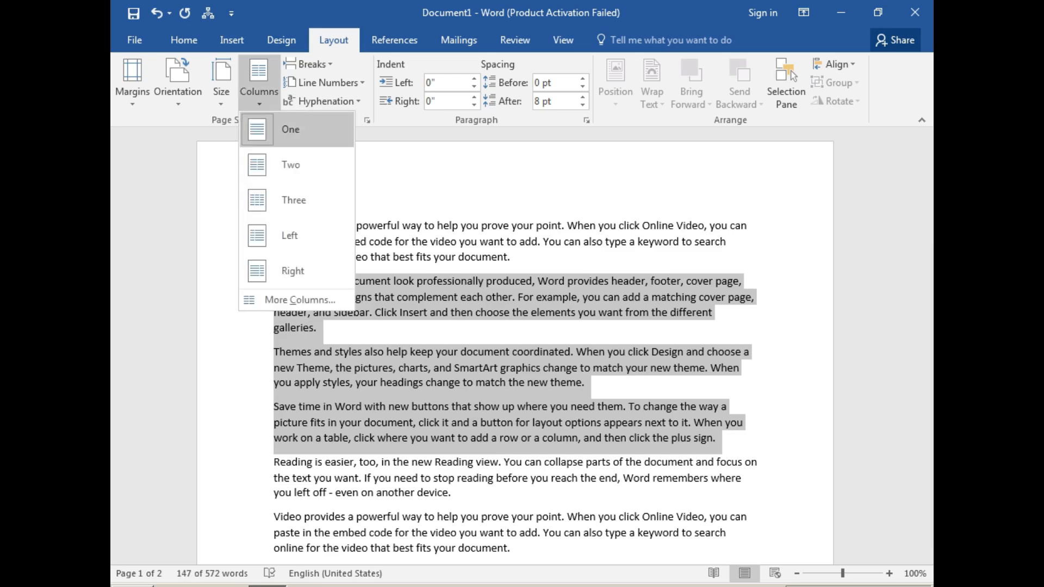
click(299, 300)
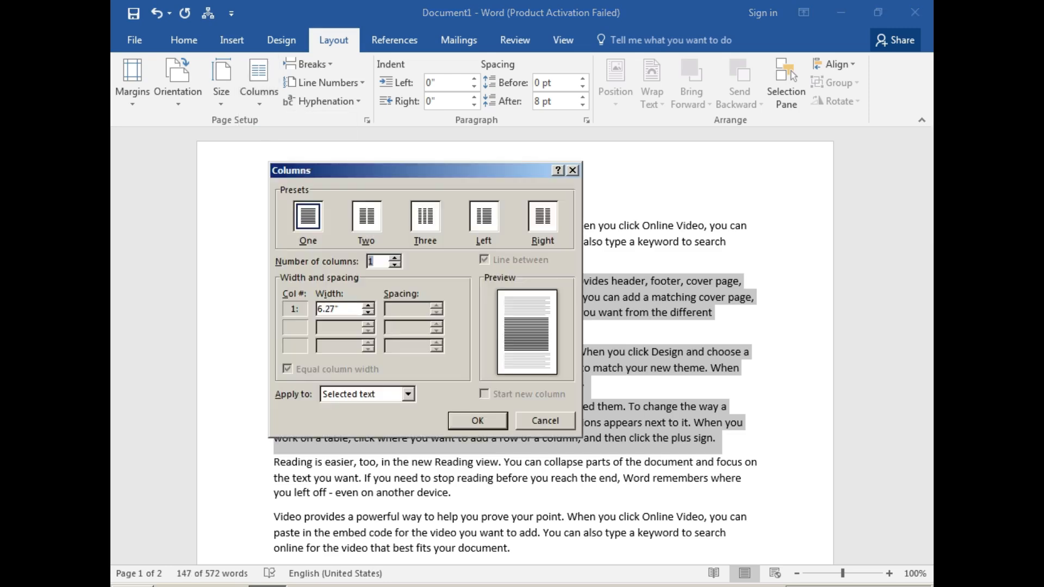
key(Up)
key(Up)
key(Up)
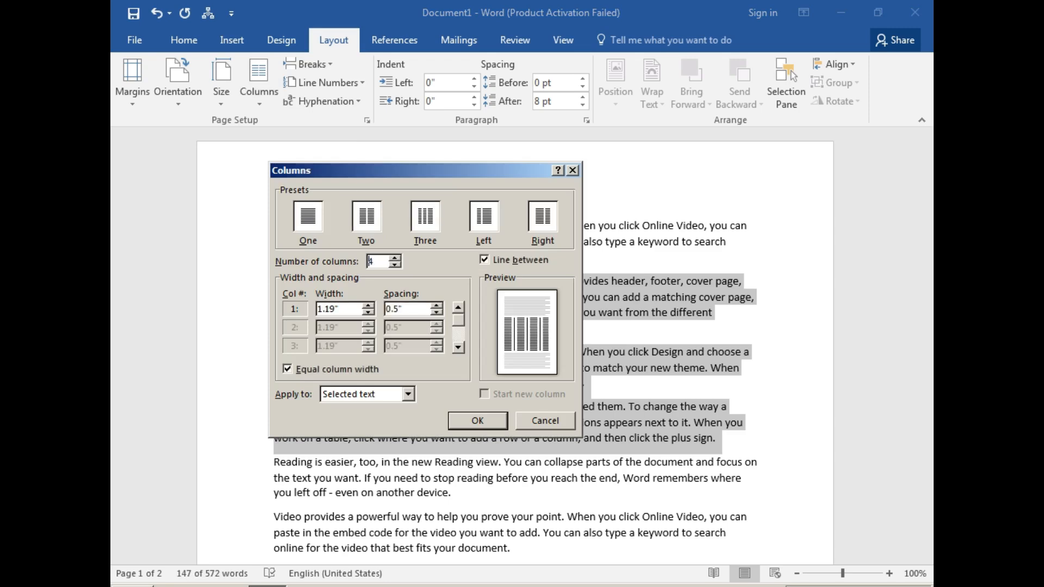
key(Down)
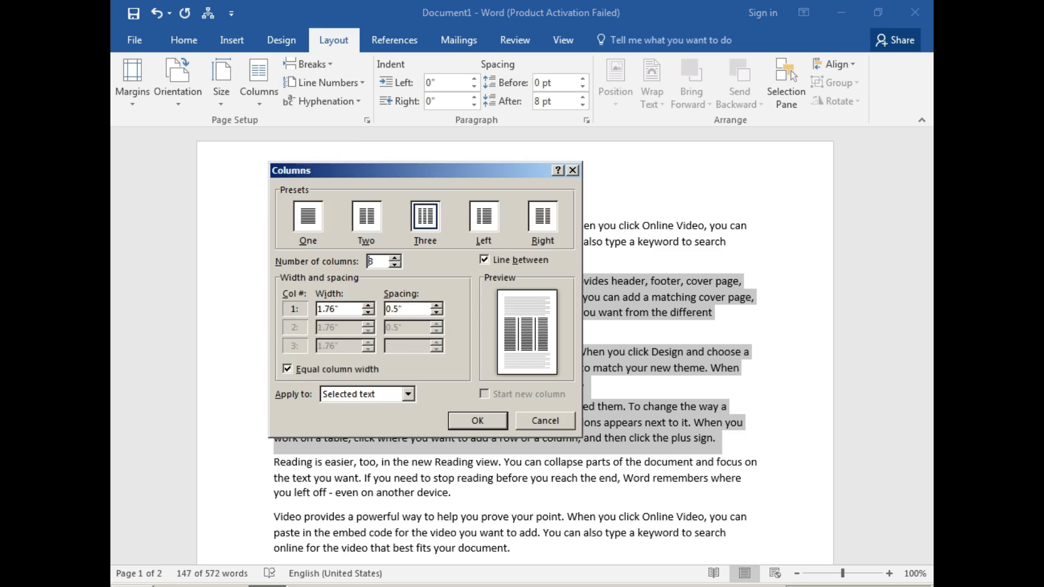
key(Tab)
key(Return)
click(632, 437)
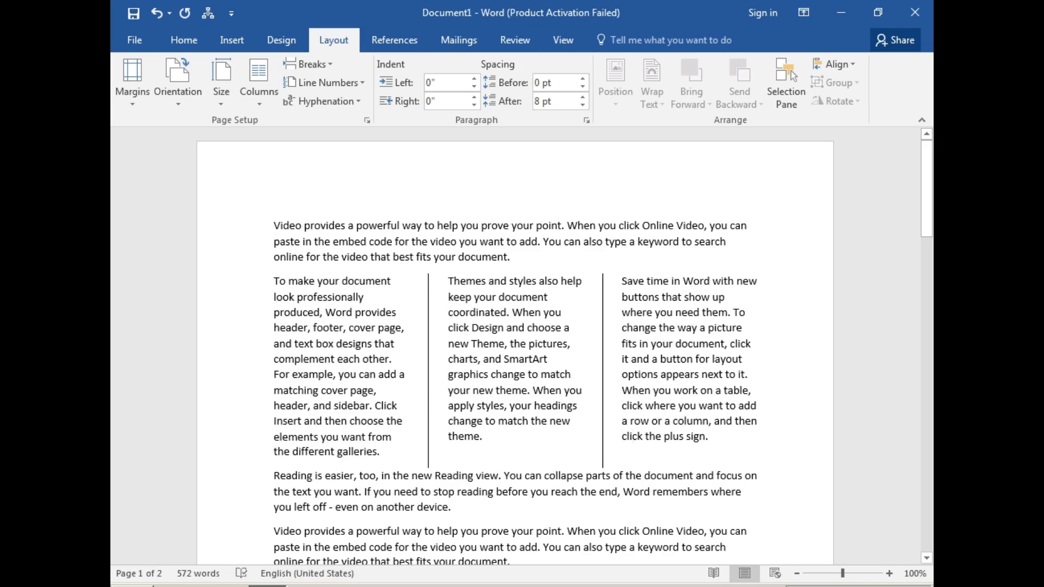
Step: Set the left indent of the document's first paragraph to 1.7"
click(274, 226)
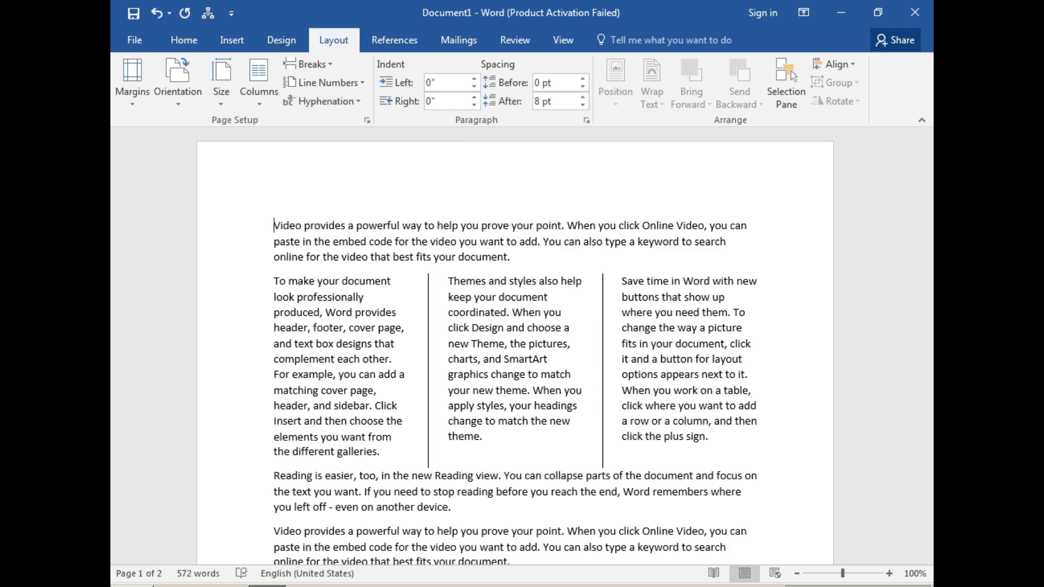
click(474, 79)
click(474, 79)
click(474, 79)
click(474, 79)
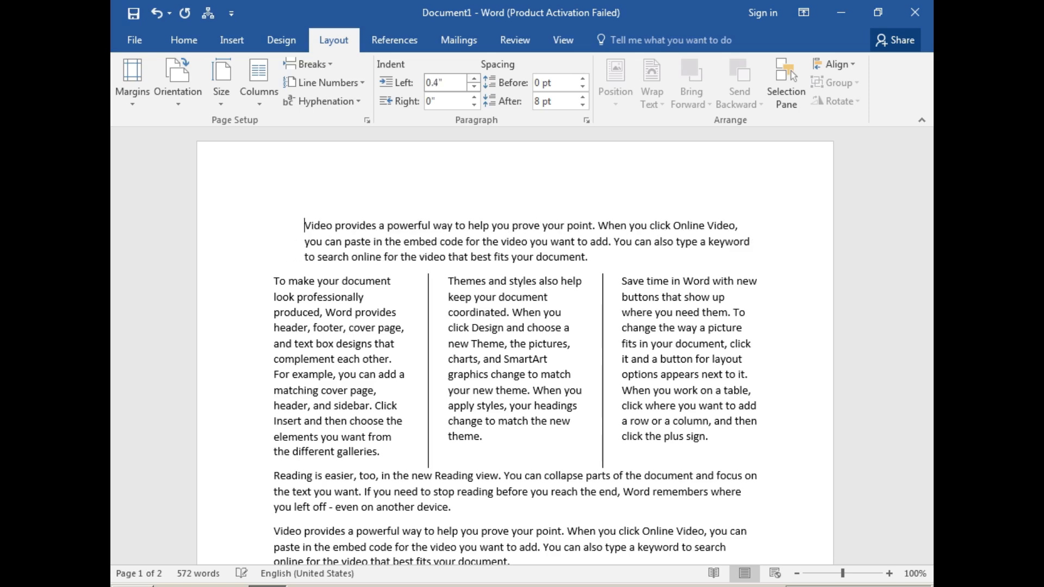
click(474, 79)
click(474, 79)
click(474, 79)
click(474, 79)
click(474, 78)
click(474, 79)
click(474, 79)
click(474, 79)
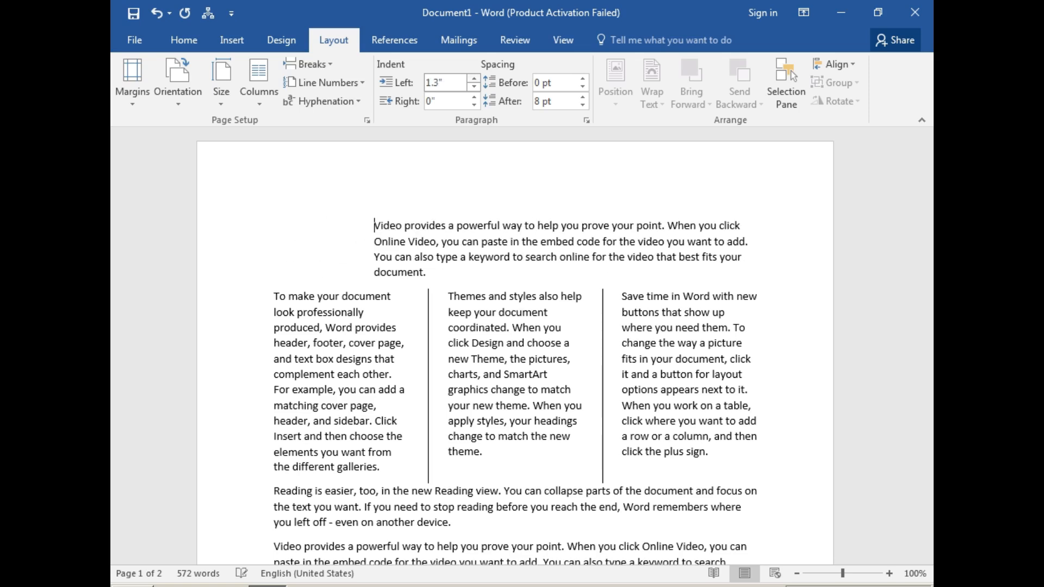
click(474, 79)
click(474, 78)
click(474, 79)
click(474, 79)
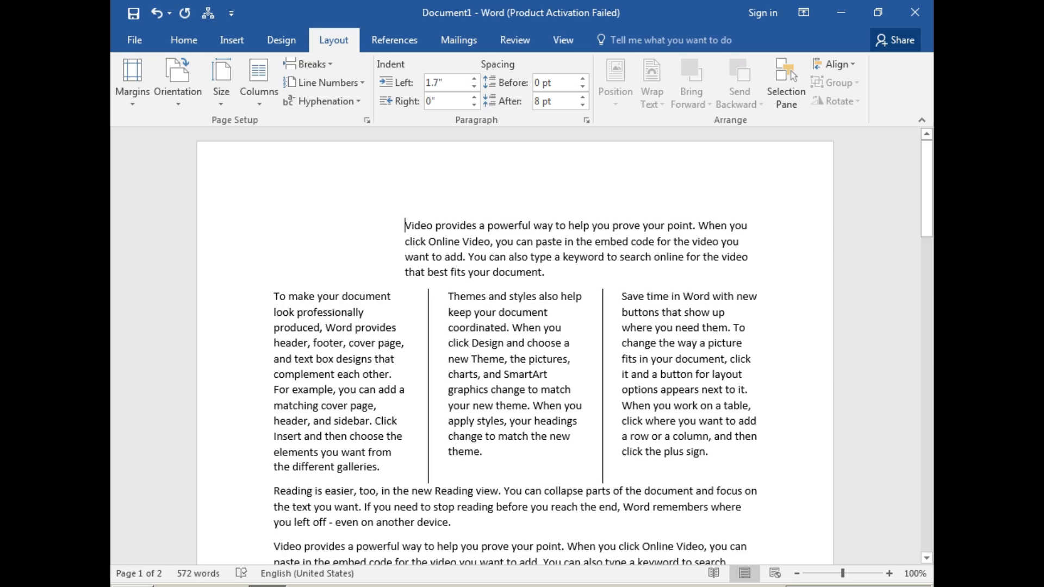
Step: Try a 0.7" left indent on the paragraph starting "To make your document" in the first column
click(274, 296)
click(474, 79)
click(474, 79)
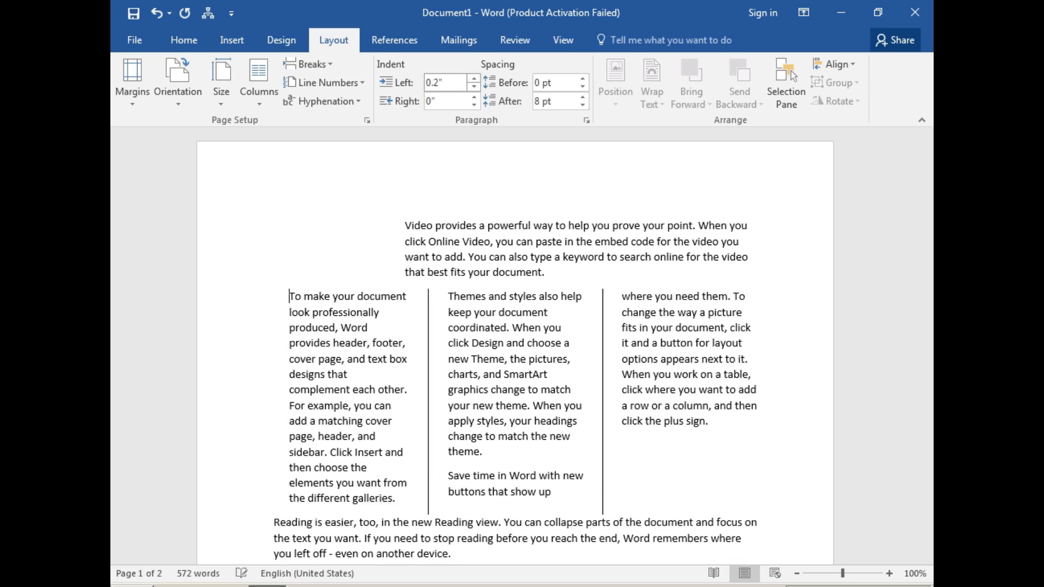
click(474, 79)
click(474, 79)
click(474, 79)
click(474, 79)
click(474, 79)
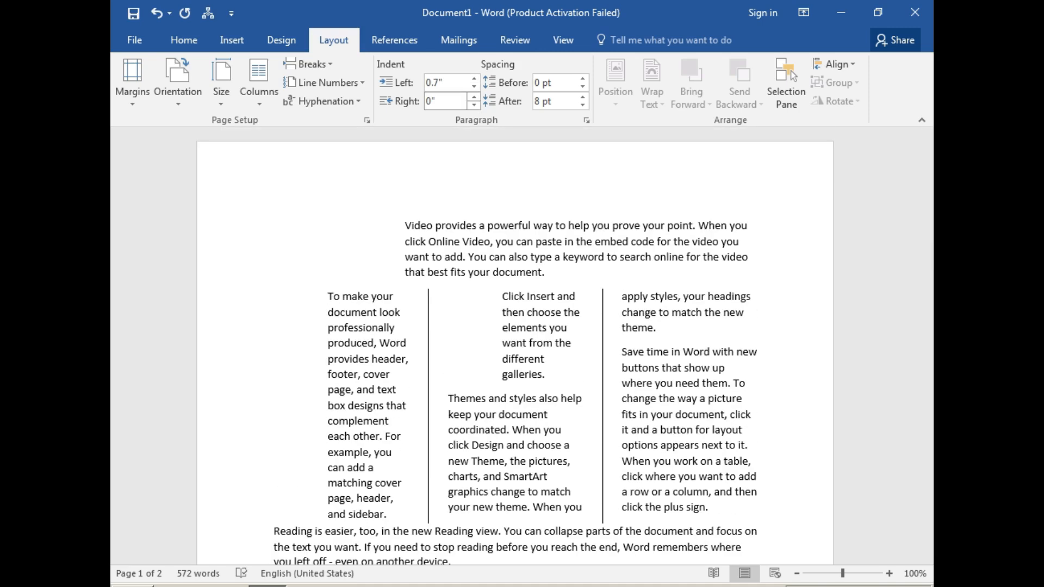
Step: Reduce the left indent of the first column's opening paragraph to 0.1"
click(474, 87)
click(474, 87)
click(474, 87)
click(474, 87)
click(474, 87)
click(474, 87)
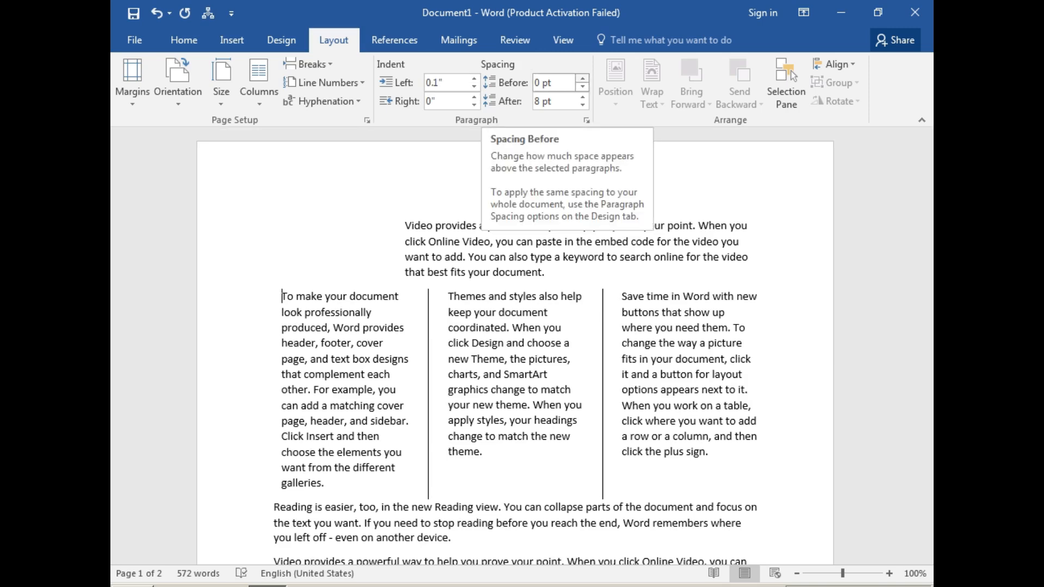
Step: Set the spacing before the first column's opening paragraph to 90 pt
click(582, 79)
click(583, 78)
click(582, 79)
click(582, 78)
click(583, 79)
click(582, 79)
click(582, 79)
click(582, 78)
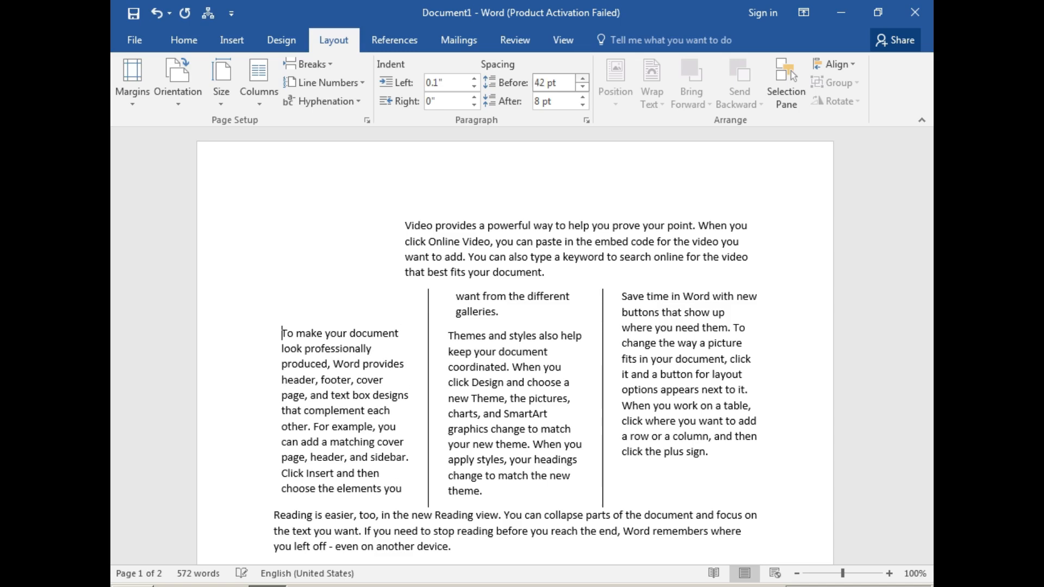
click(582, 79)
click(582, 79)
click(583, 78)
click(582, 79)
click(582, 78)
click(582, 79)
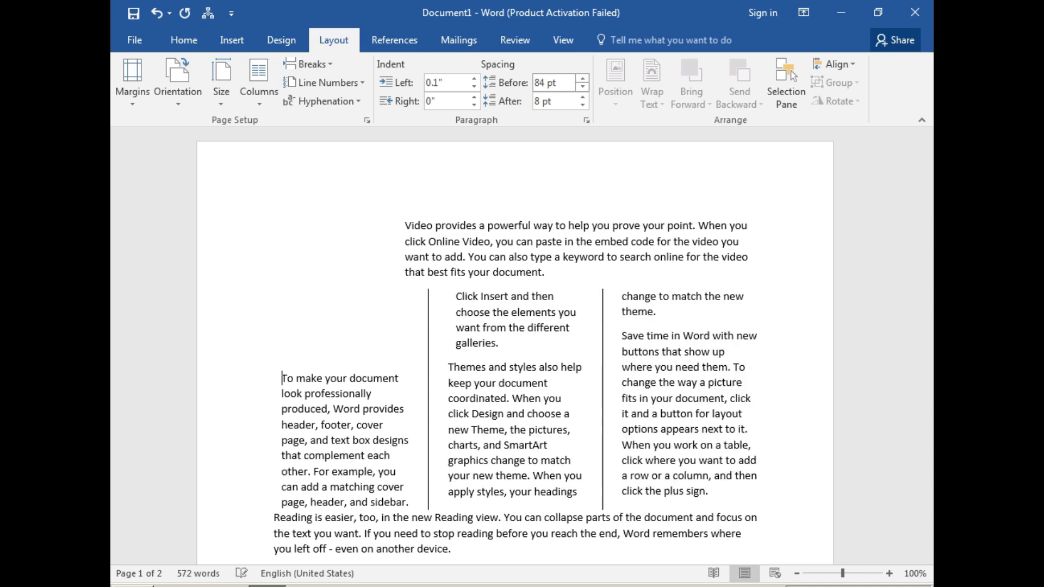
click(583, 79)
Step: Set the spacing after the paragraph starting "To make your document" to 78 pt and check the page
click(582, 97)
click(582, 97)
click(582, 96)
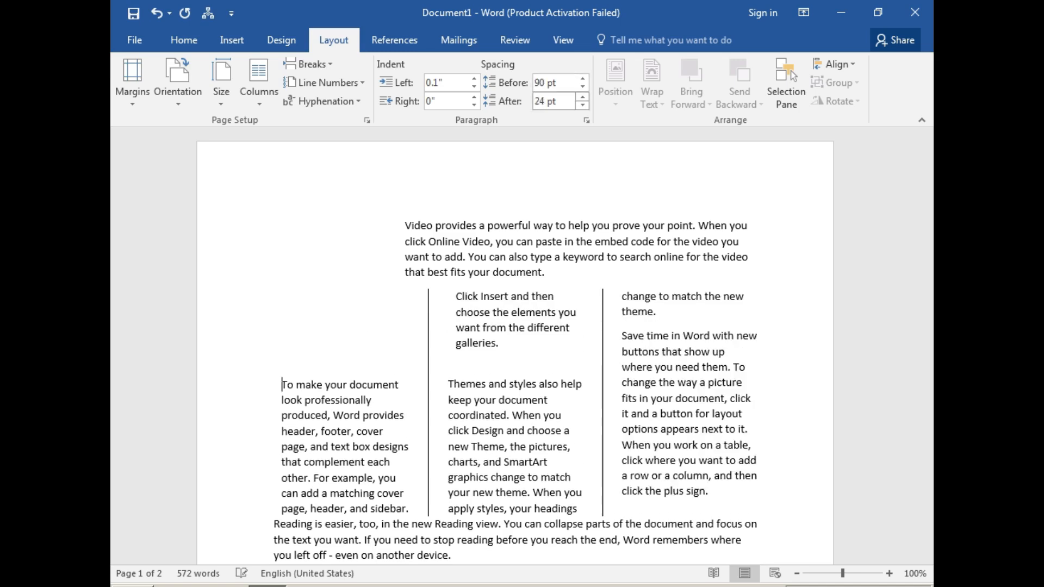
click(582, 97)
click(582, 97)
click(582, 97)
click(582, 96)
click(582, 97)
click(583, 97)
click(582, 97)
click(582, 96)
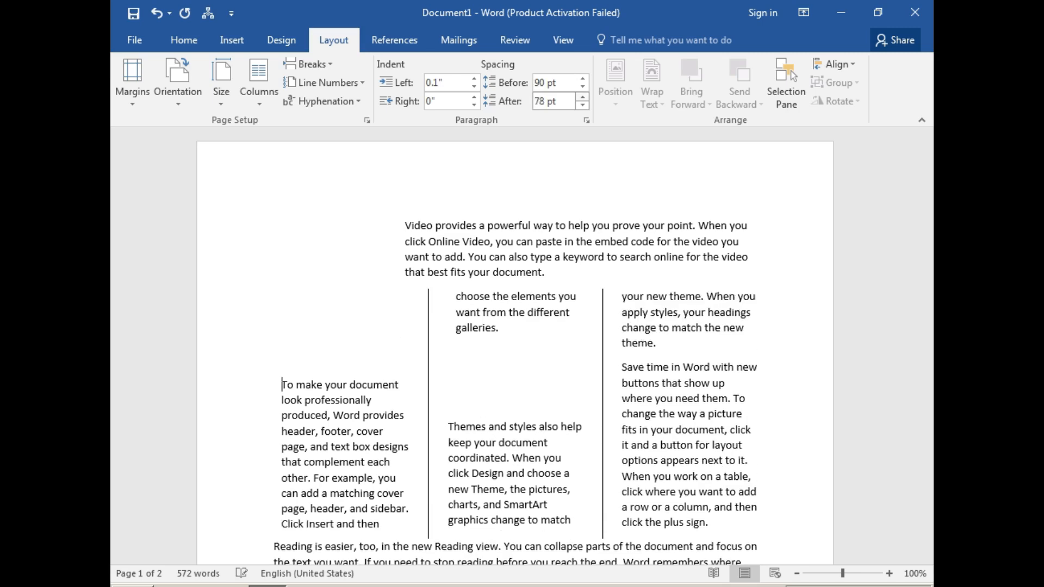
click(582, 96)
scroll(517, 348, down, 3)
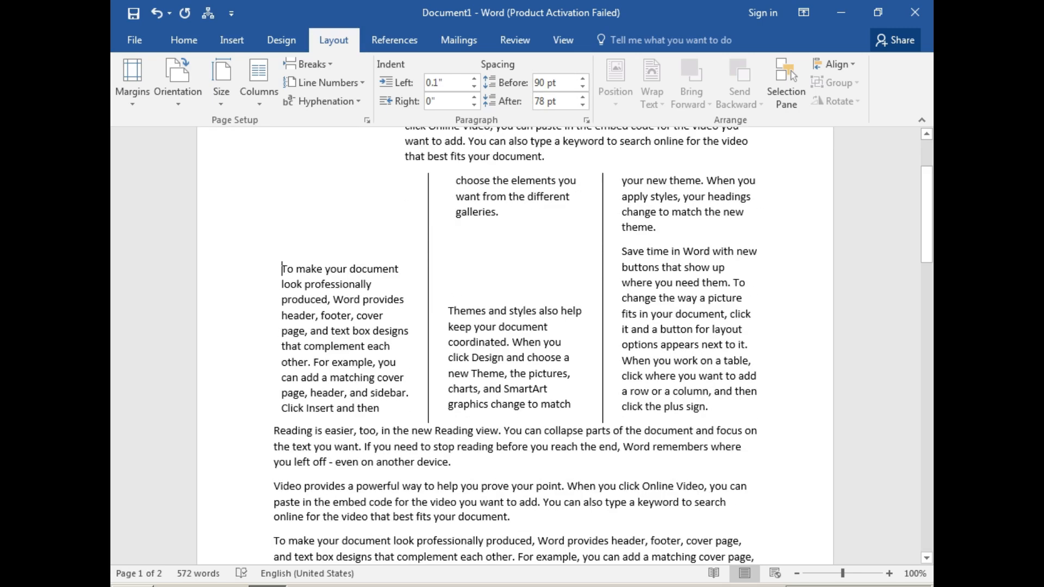